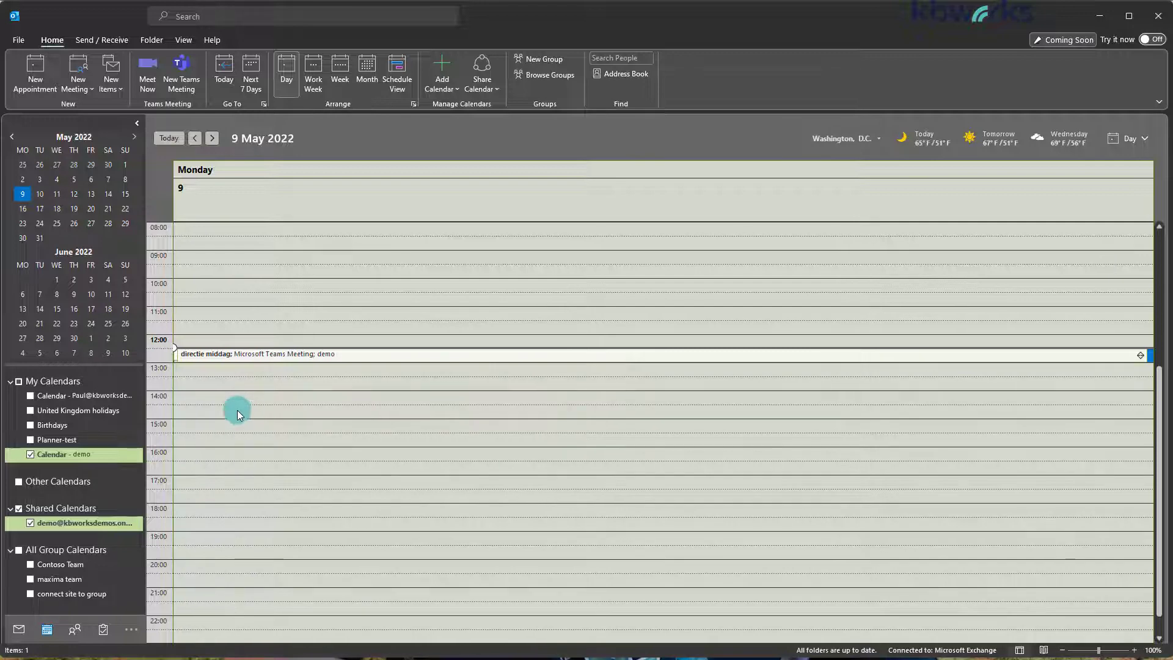
Visit the personal mailbox in Mail, browse its folders, and return to the Calendar
left_click(18, 629)
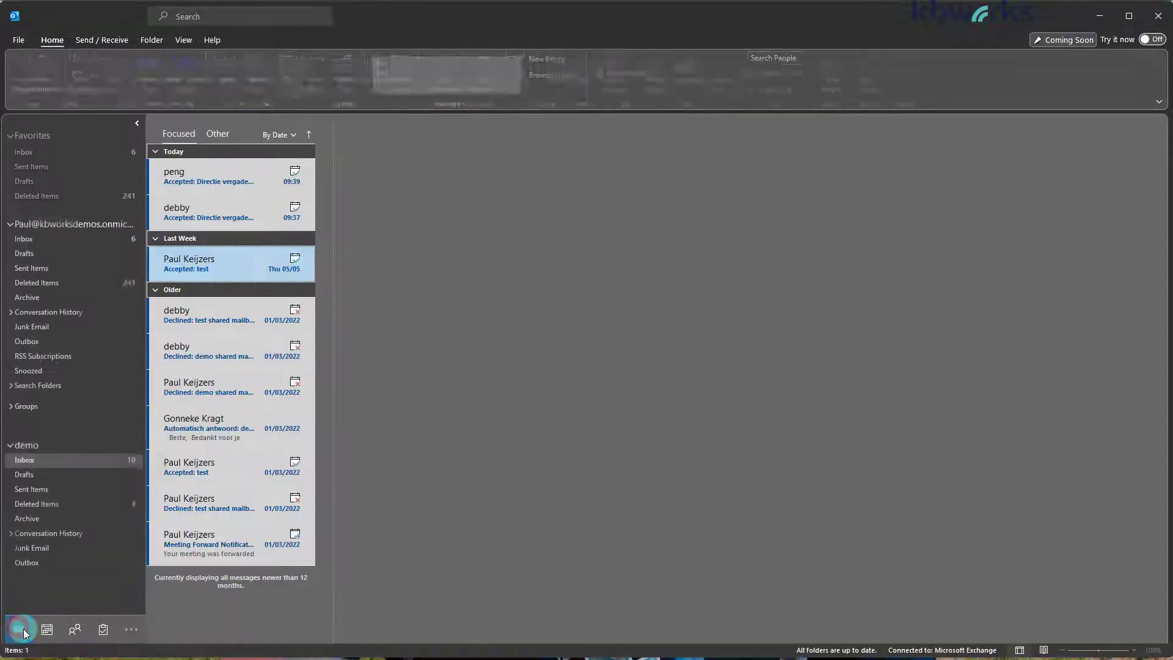
mouse_move(49, 632)
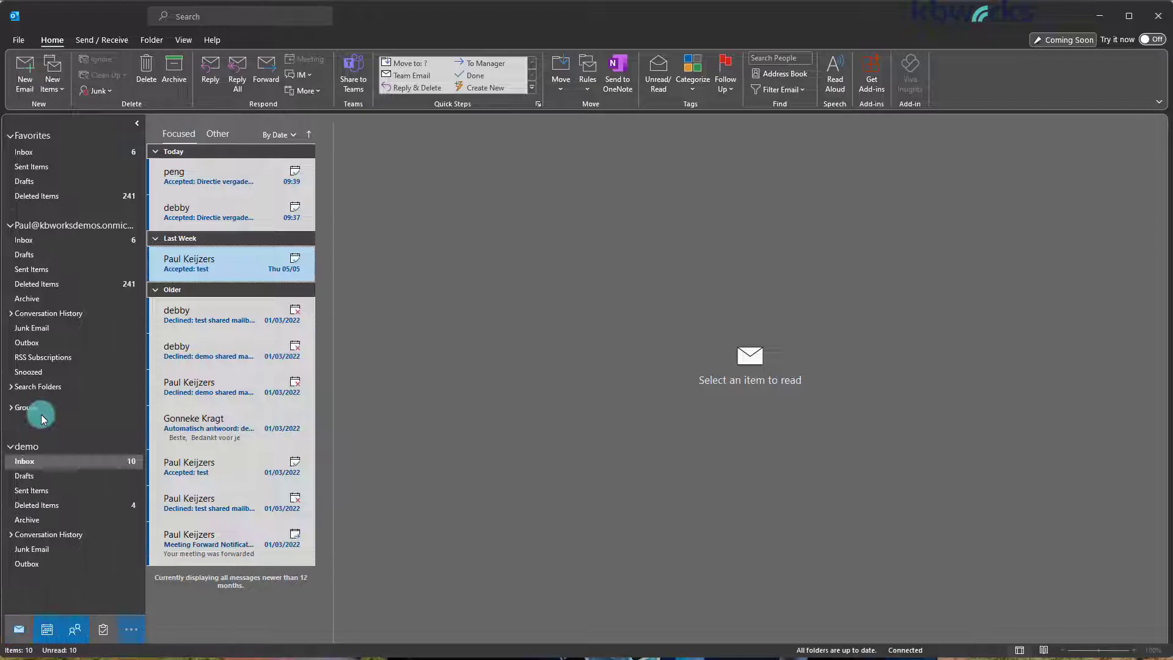
left_click(53, 227)
left_click_drag(52, 239, 60, 575)
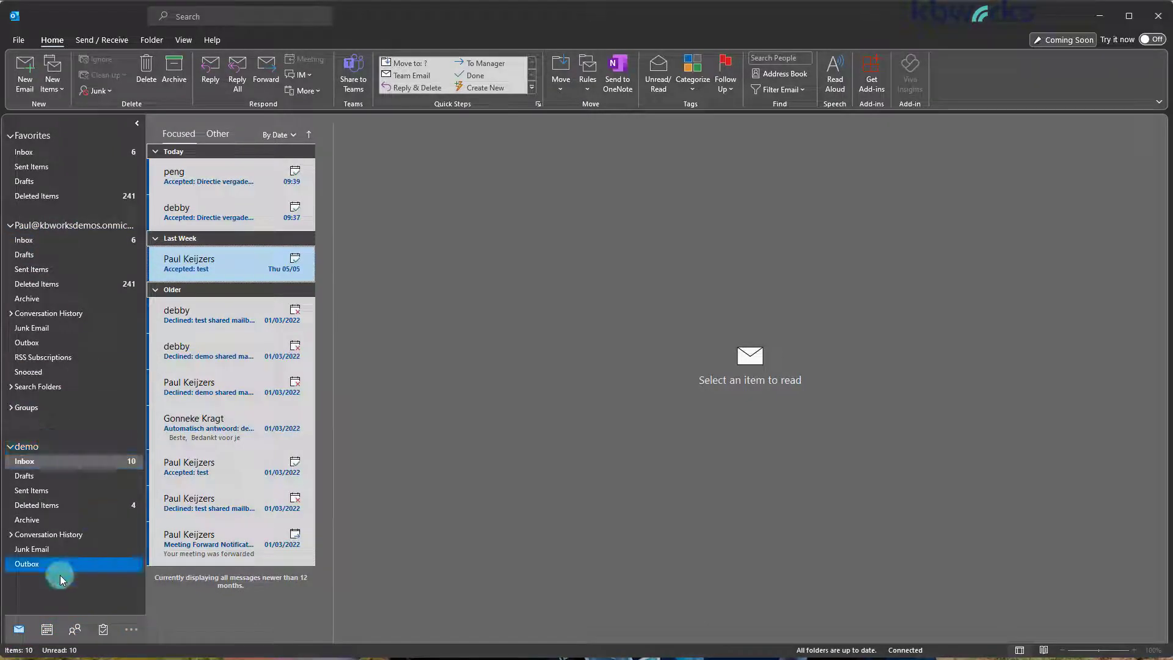
left_click(46, 629)
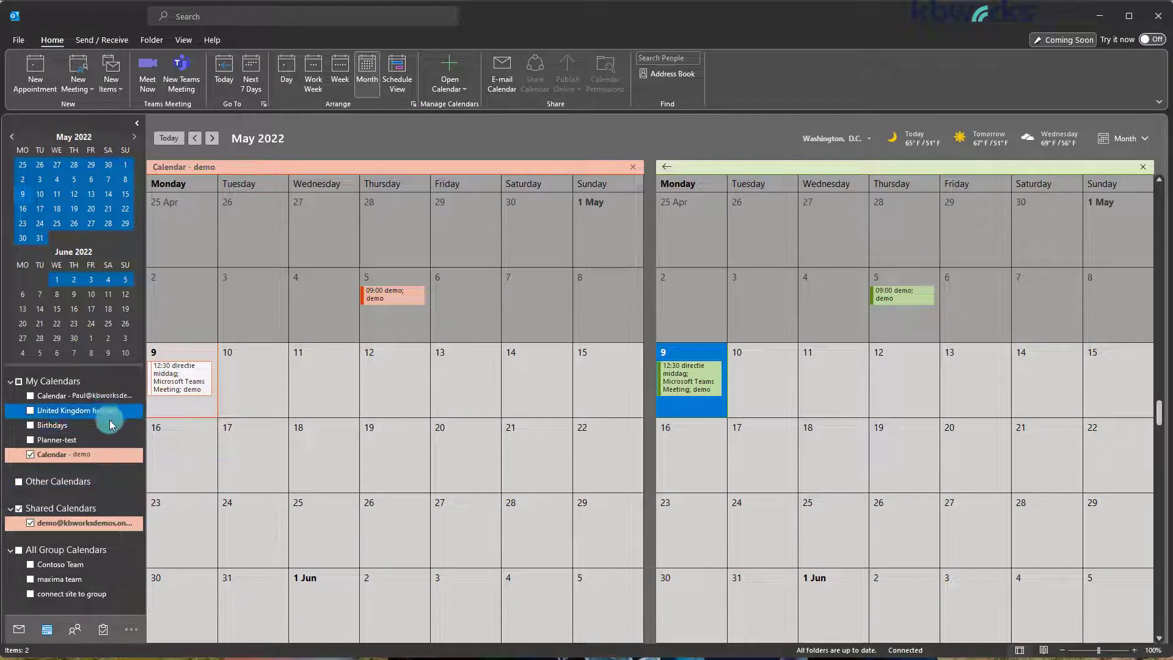
Leave only the shared demo calendar visible in May 2022, hiding the personal calendar
left_click(33, 455)
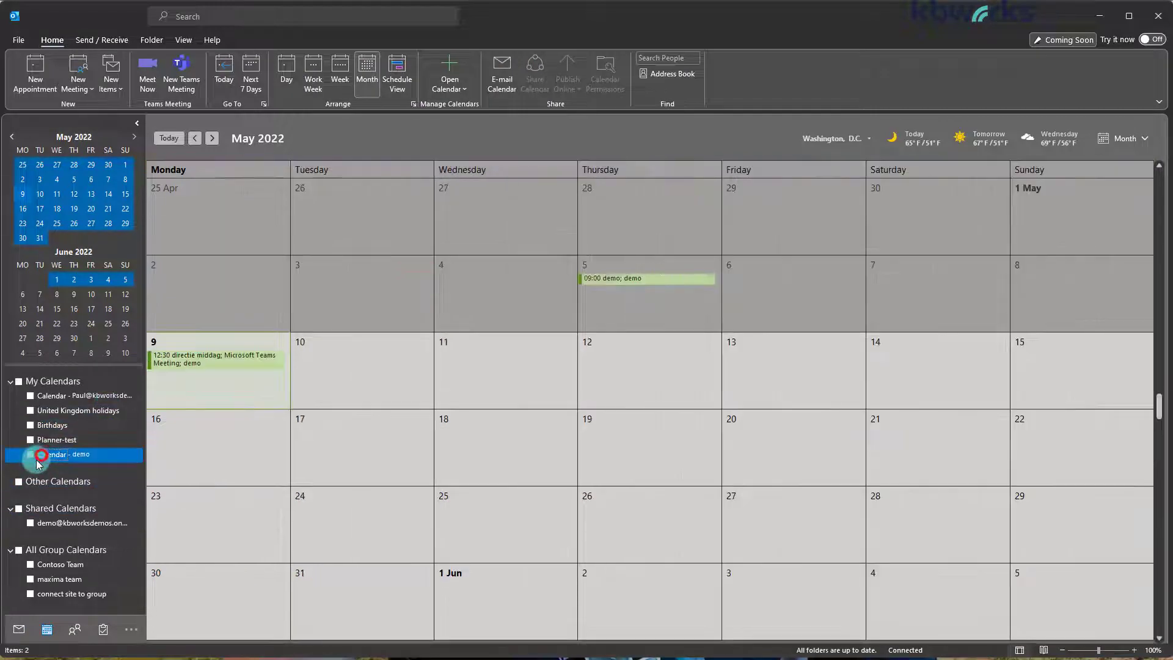
left_click(57, 397)
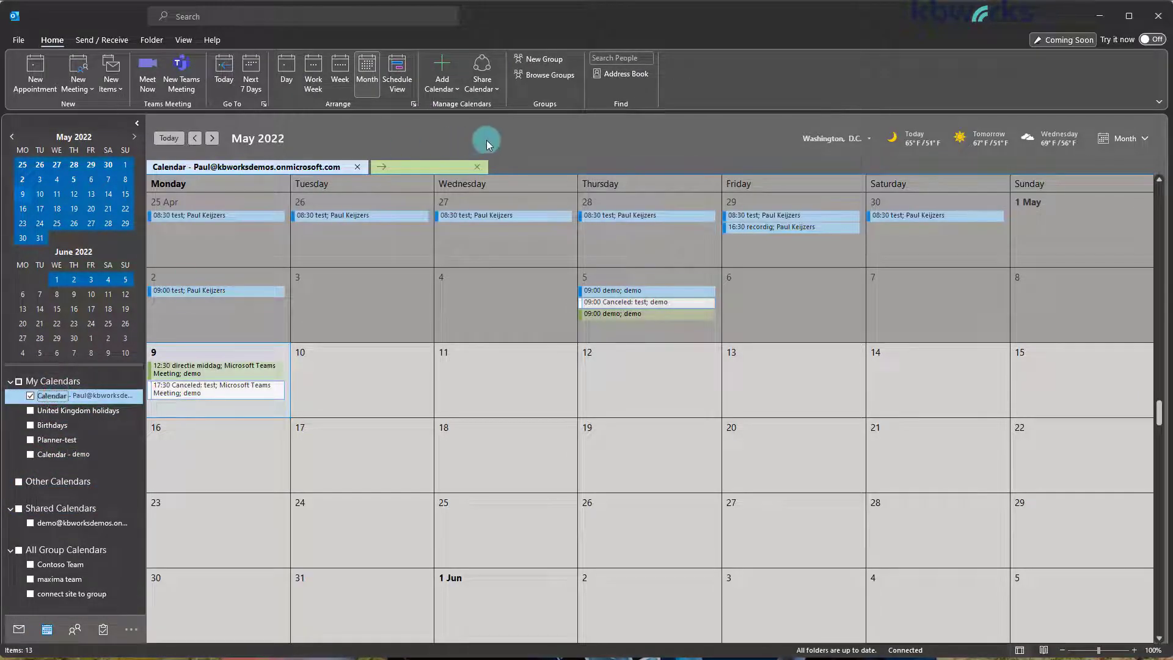
left_click(477, 167)
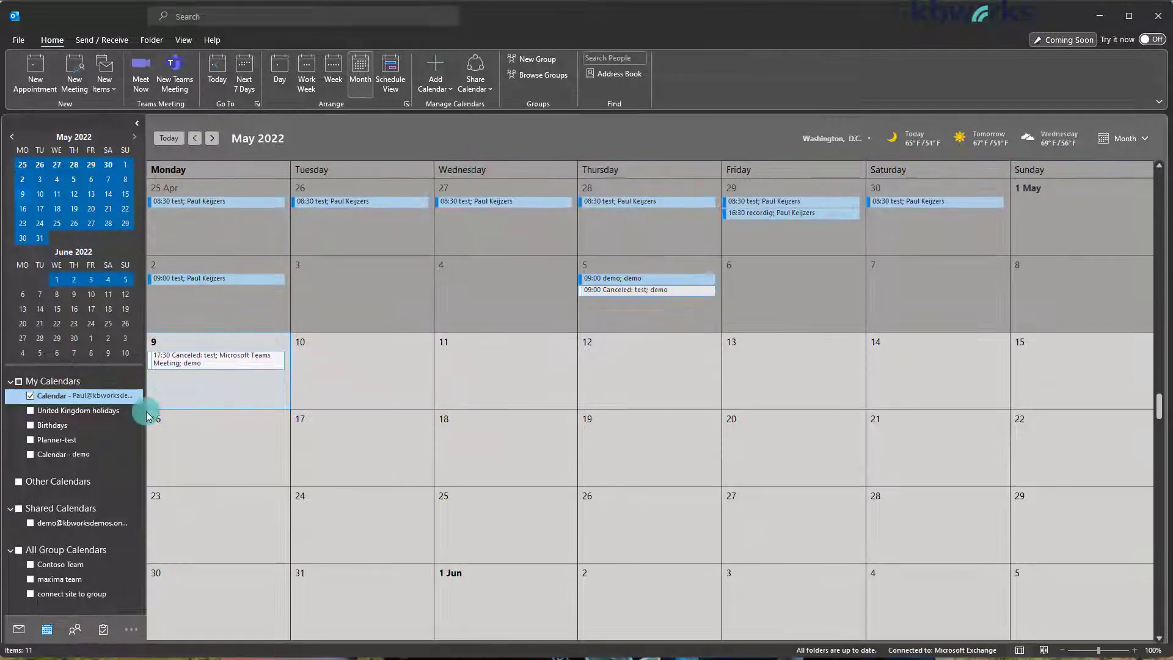
left_click(34, 511)
left_click(40, 524)
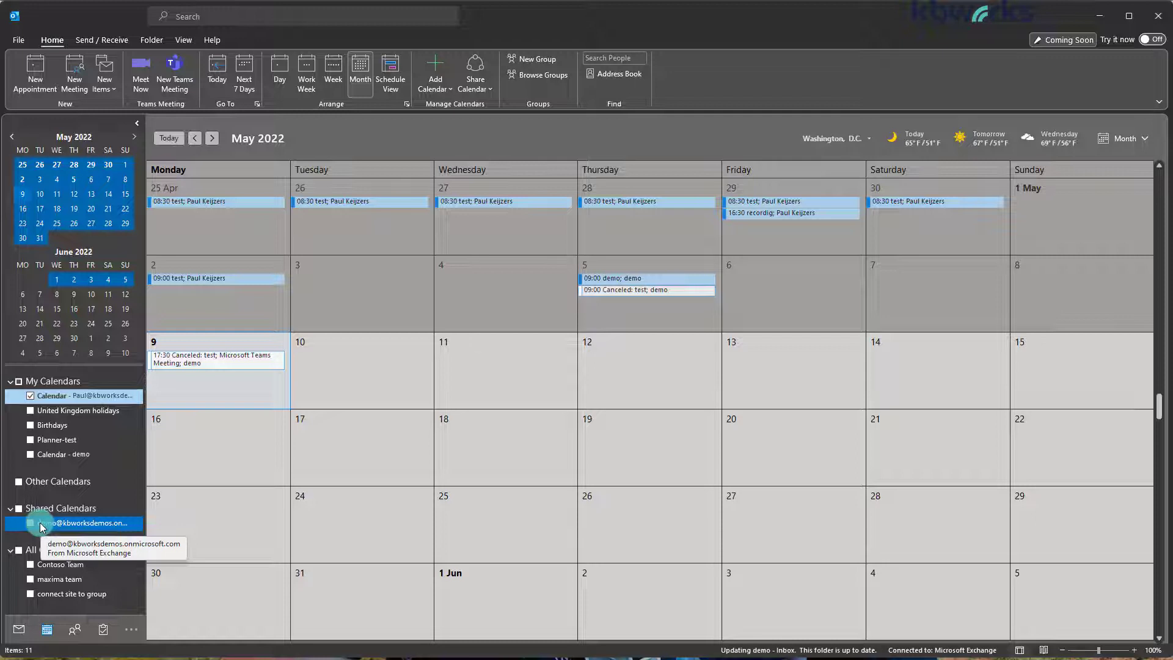
left_click(30, 523)
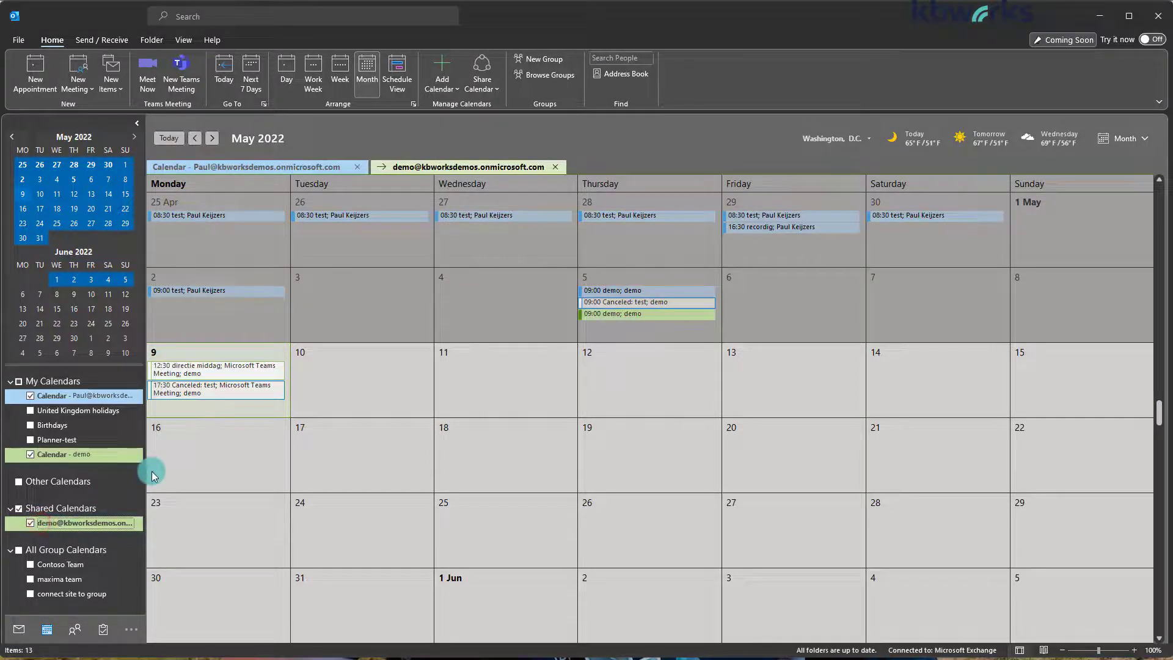
left_click(359, 169)
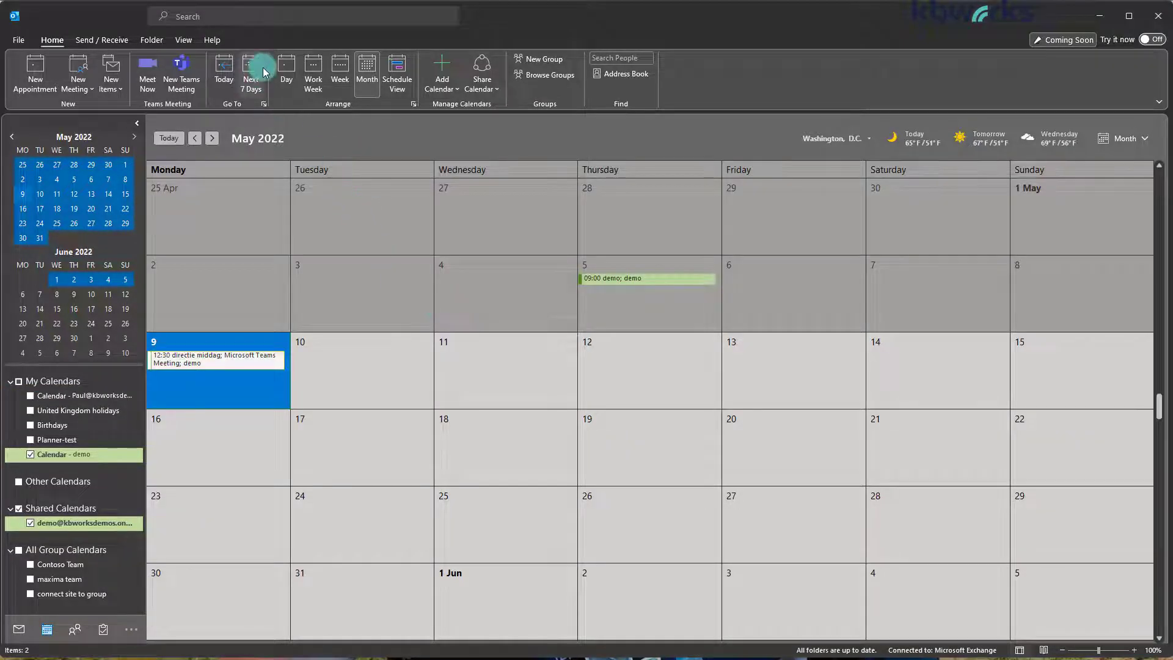
In Day view, create a 14:00 appointment on 9 May titled 'board meetign'
left_click(284, 71)
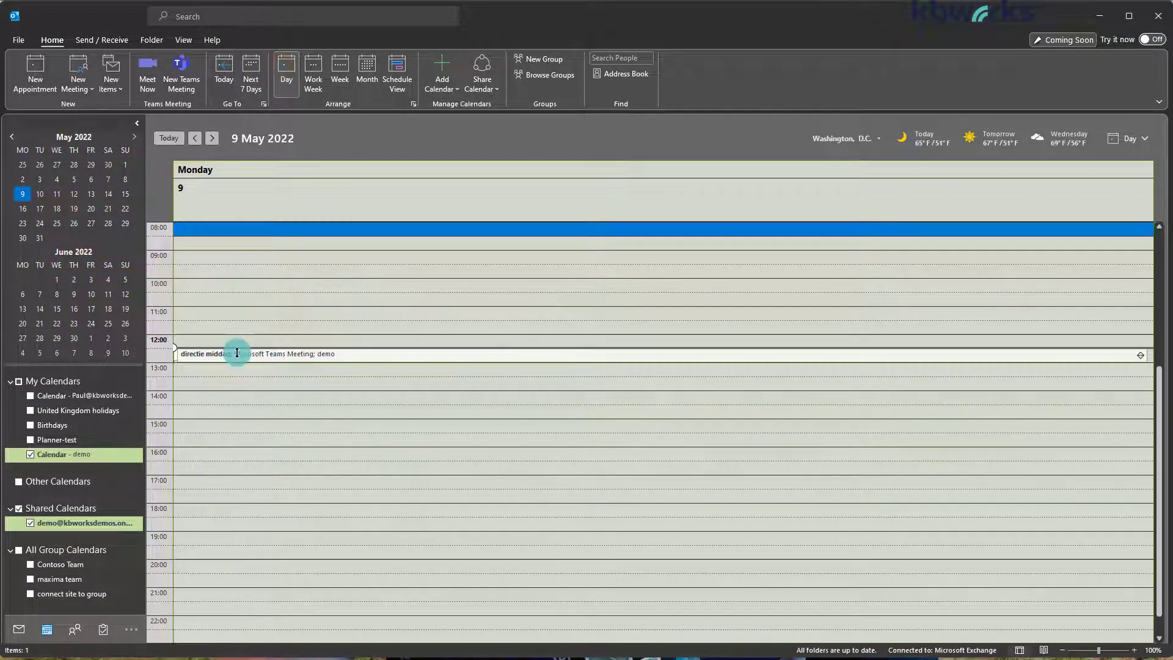
right_click(196, 397)
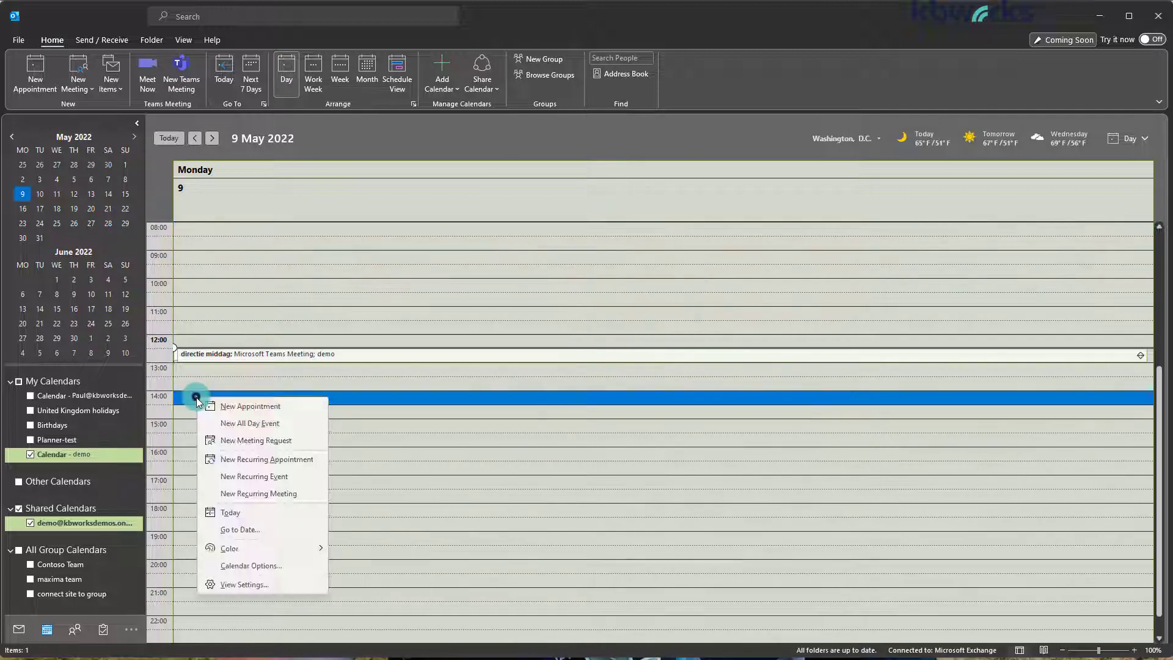
left_click(234, 405)
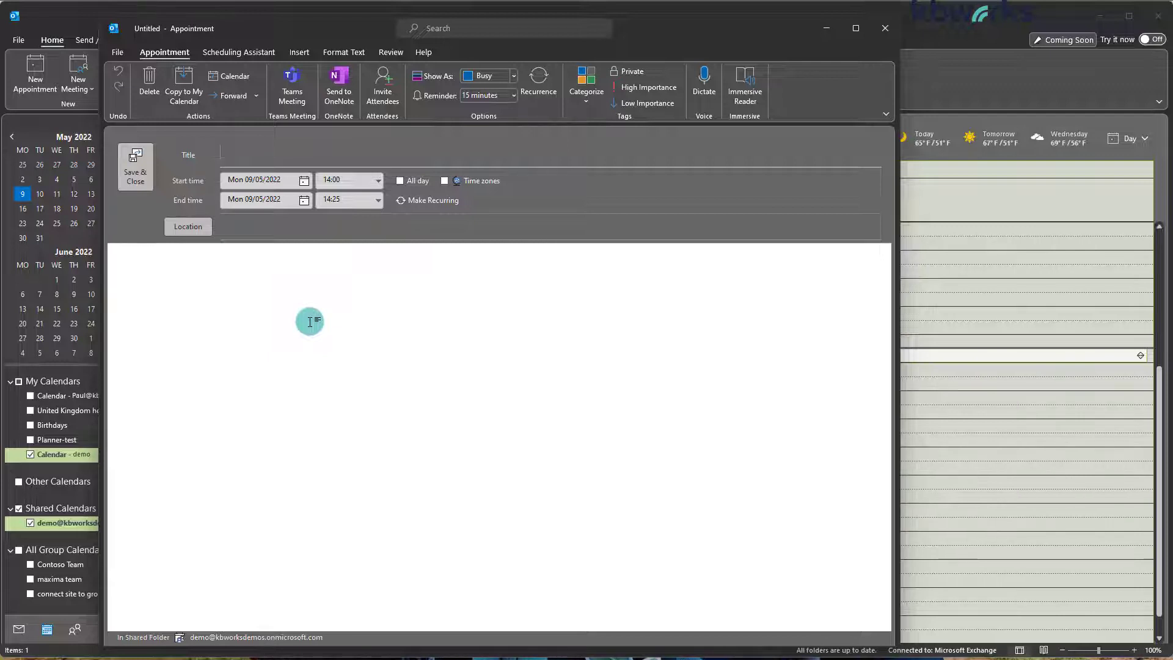
type("board meet")
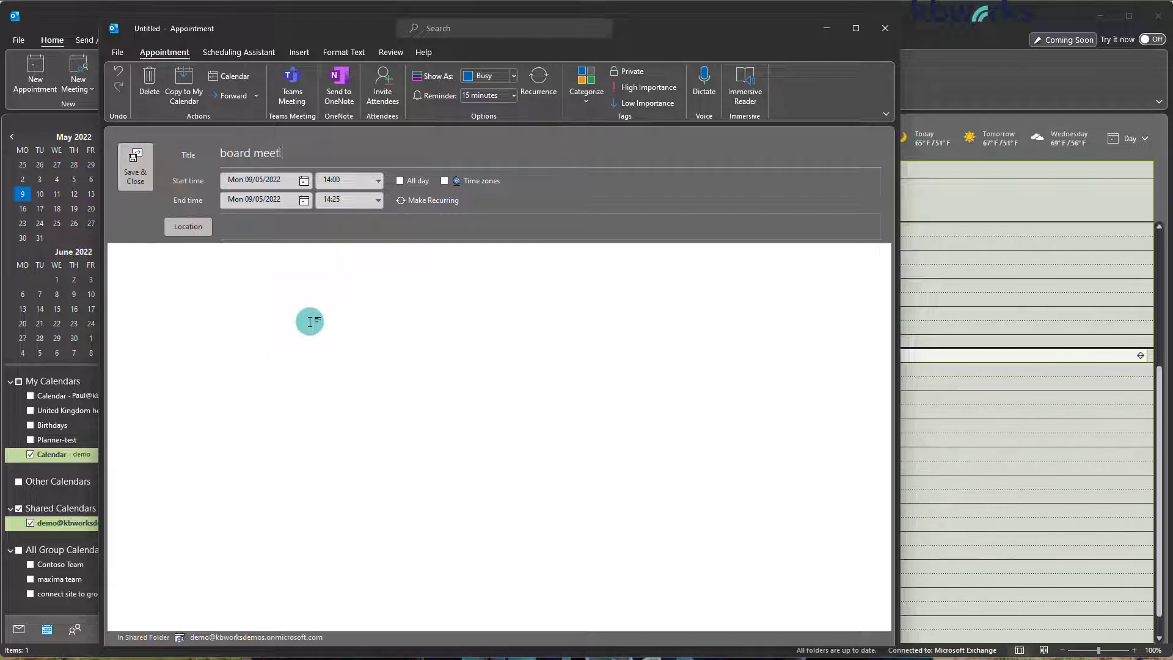
type("ign")
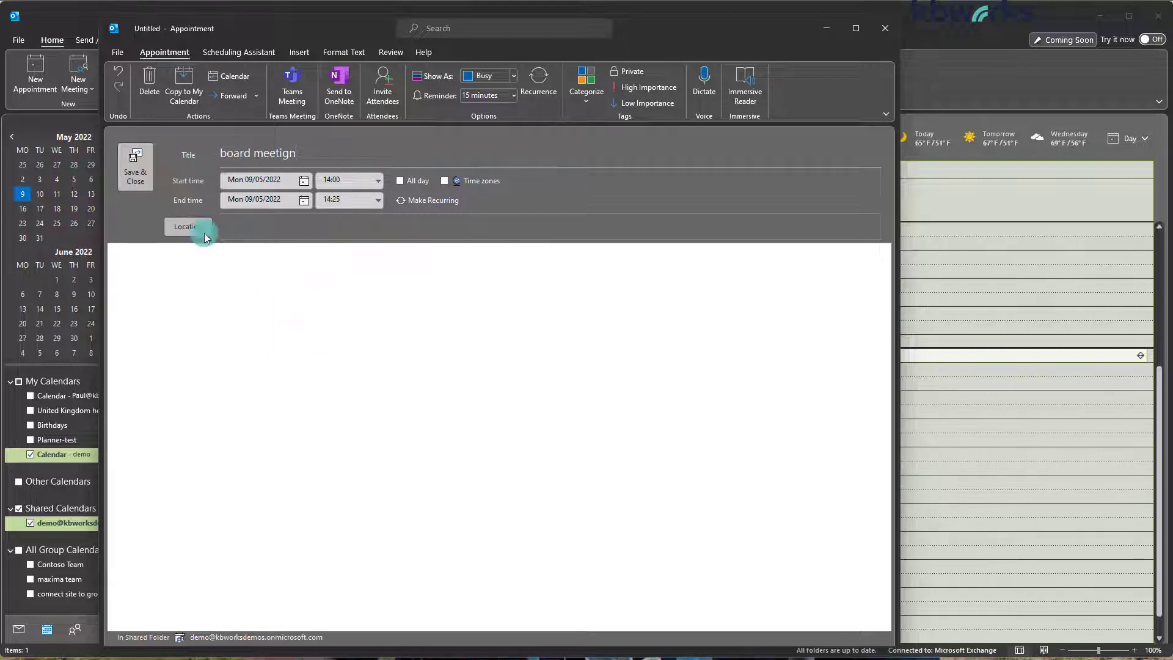
Convert it to a Teams meeting, add two colleagues as required attendees, and send it
left_click(300, 87)
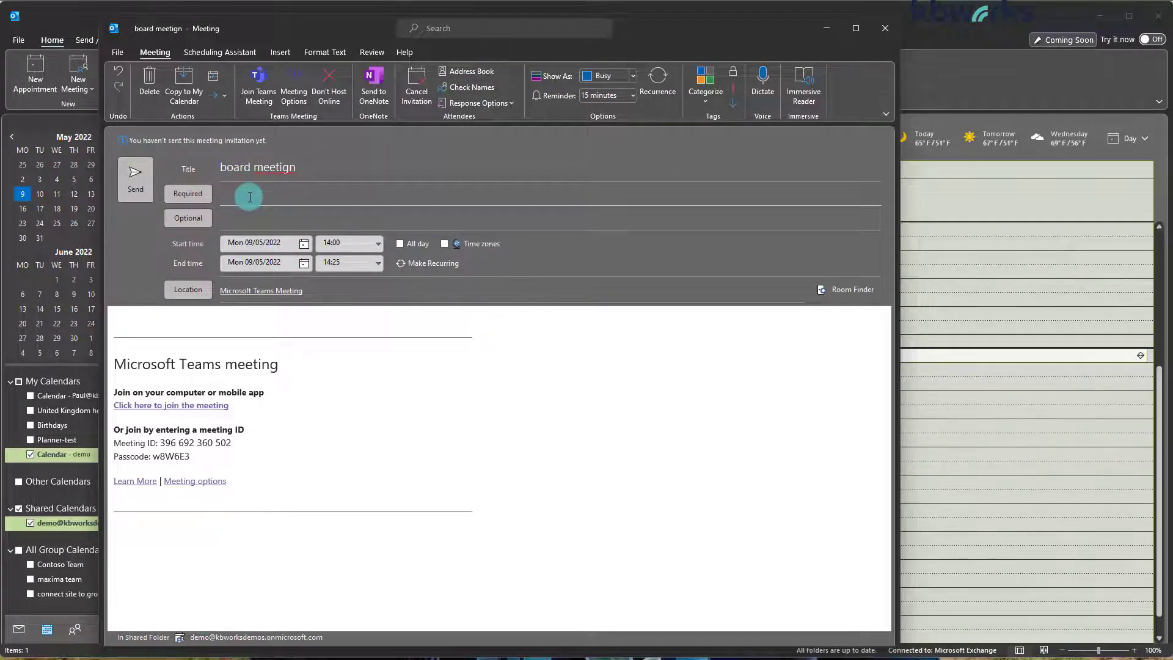
type("demo")
key("Return")
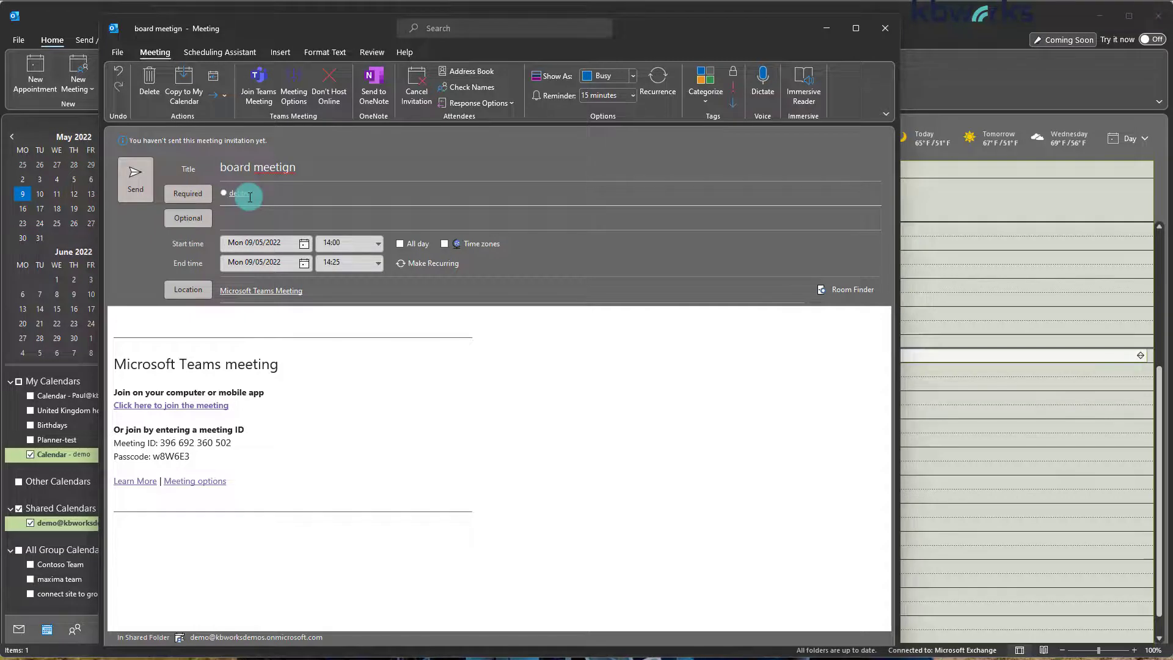
type("peng")
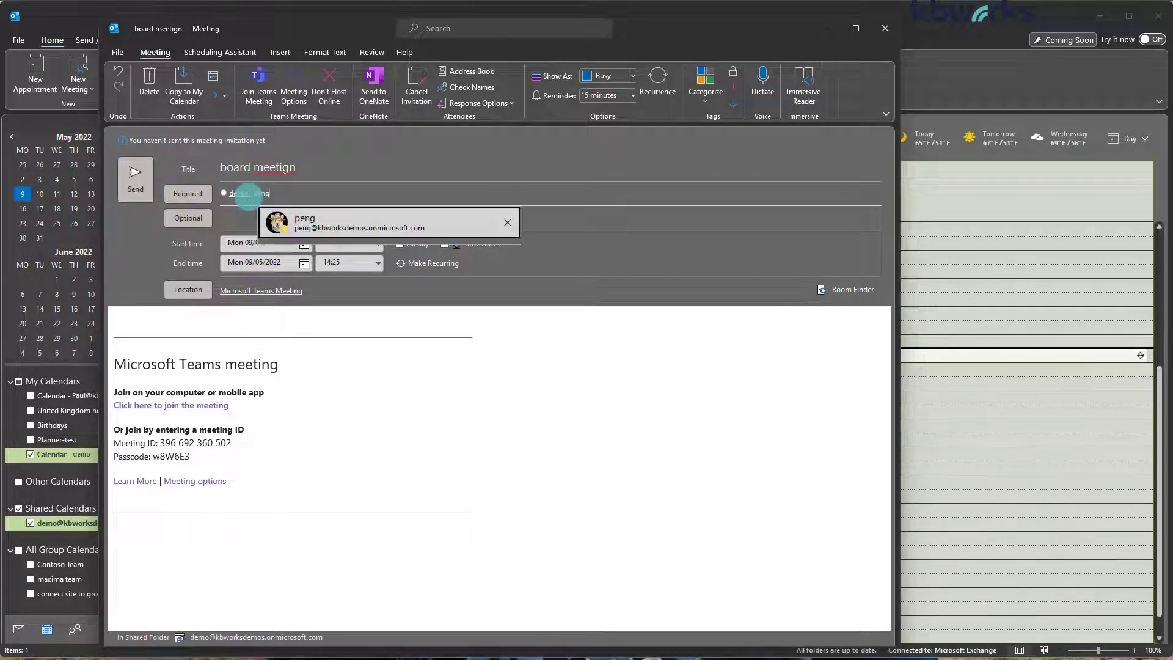
left_click(349, 226)
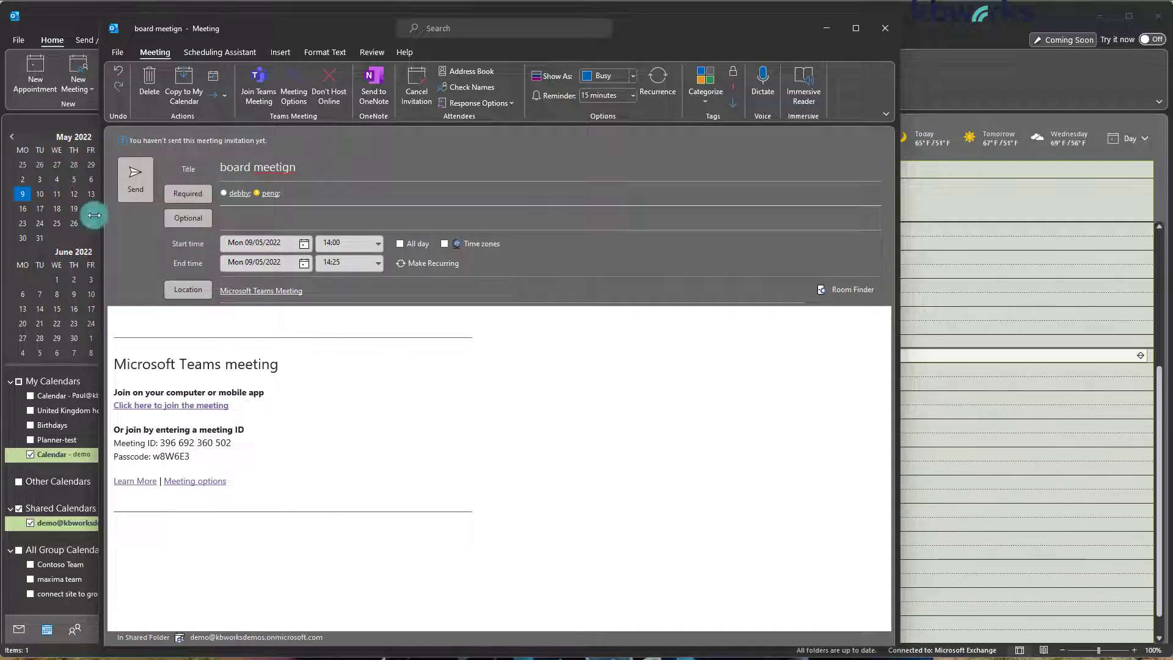
left_click(144, 186)
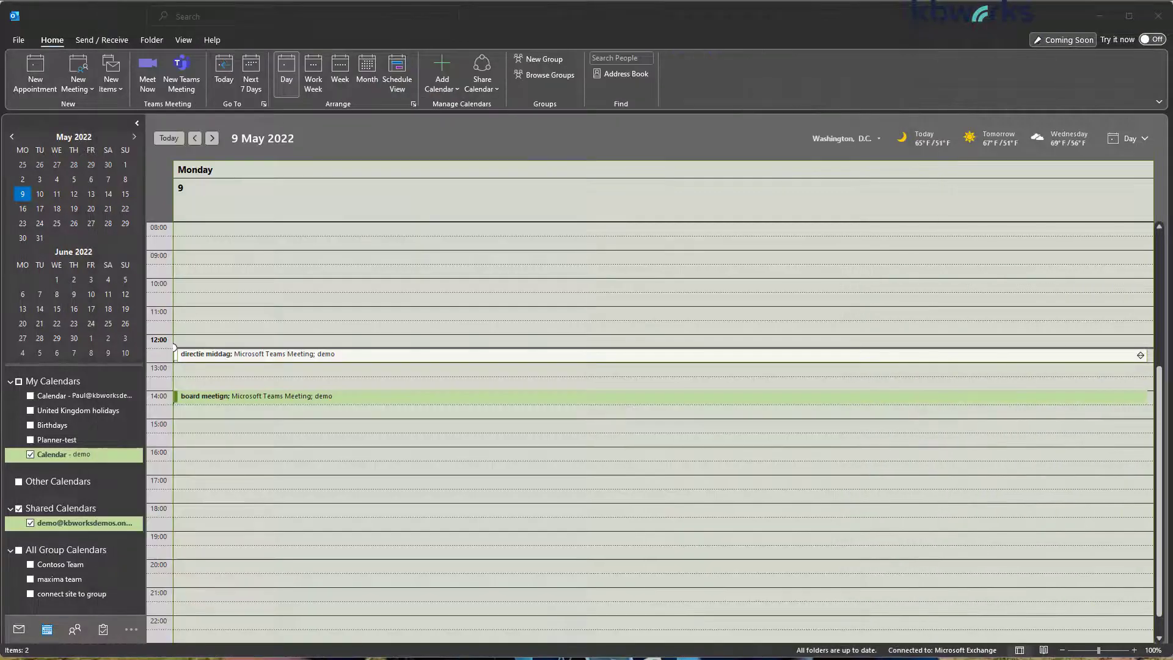
Open the board meetign event and launch its Meeting options page in Chrome
left_click(385, 397)
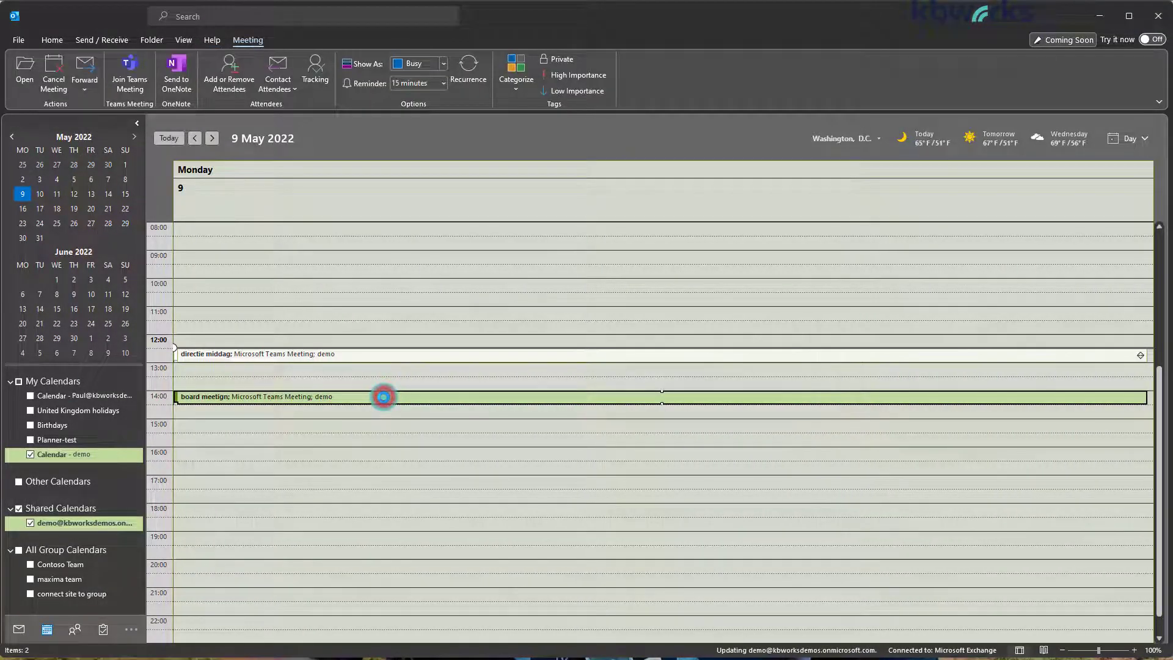
double_click(384, 398)
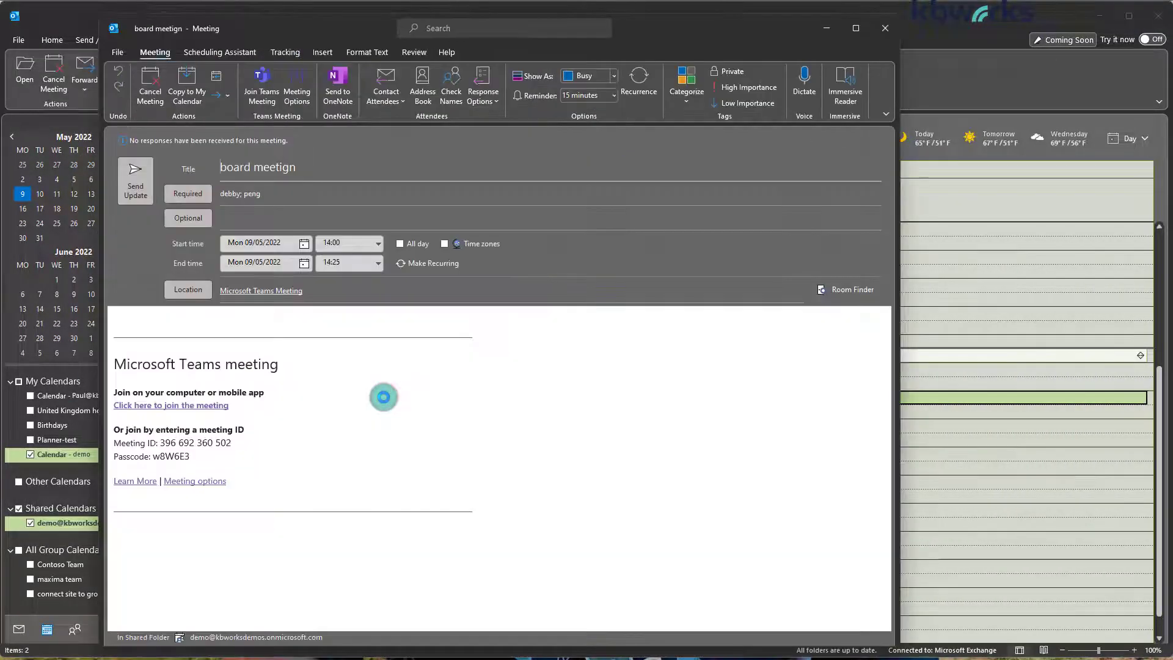
left_click(196, 483)
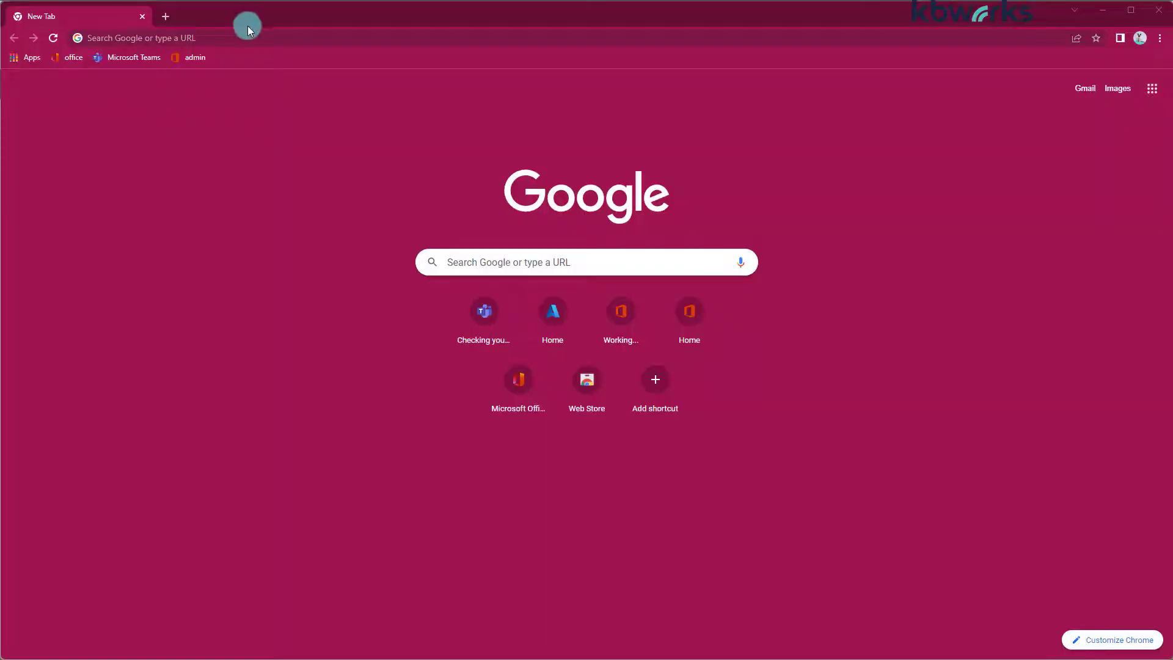
left_click(242, 37)
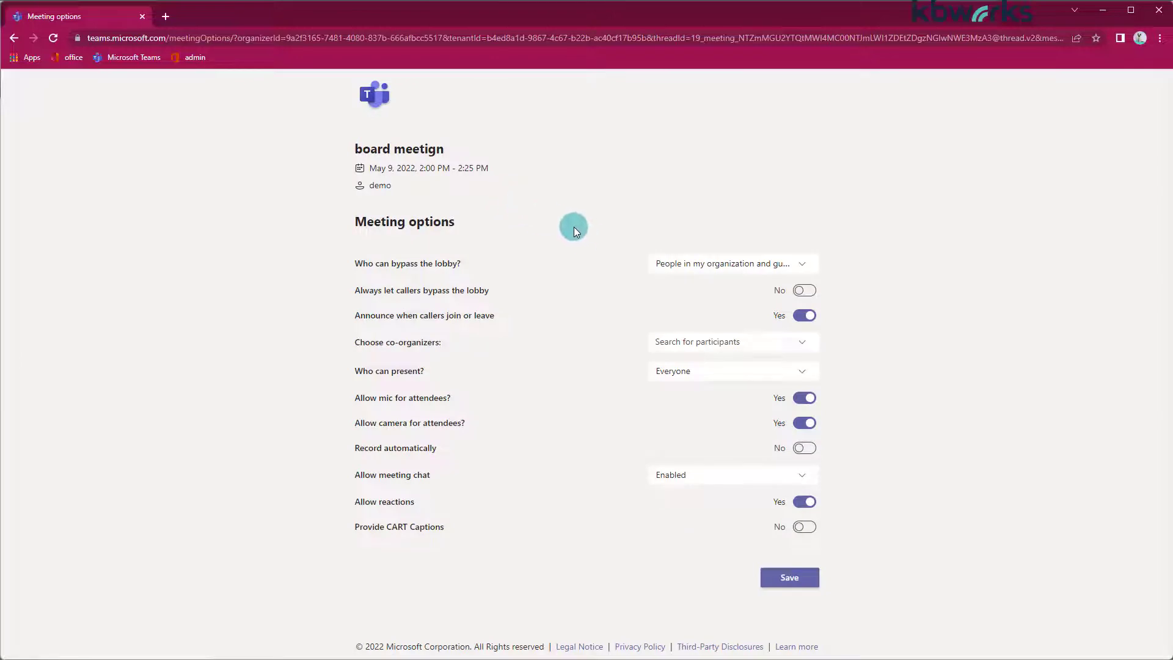
Set 'Who can bypass the lobby?' to 'Only me and co-organizers'
left_click(385, 231)
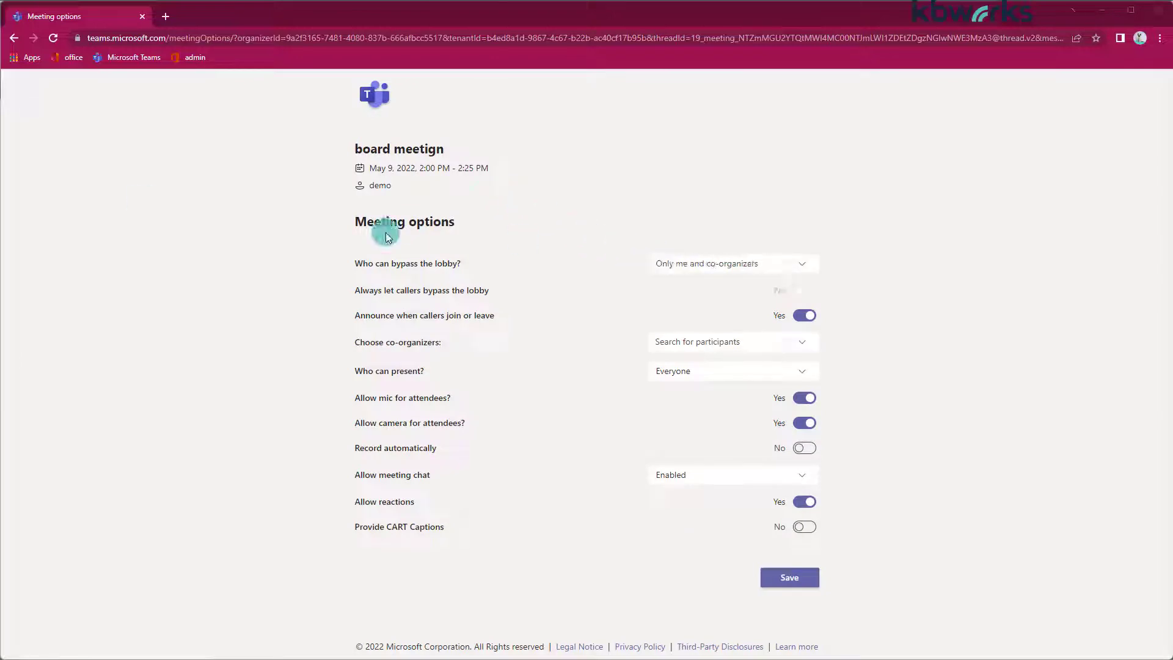
left_click(996, 274)
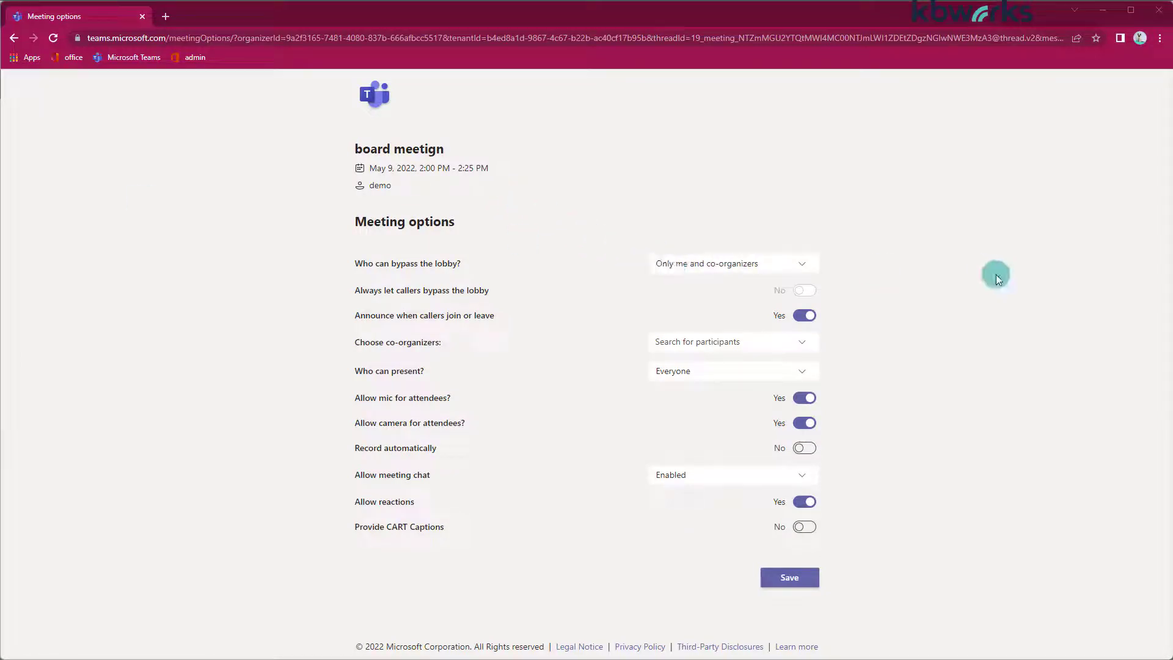
Add the suggested invited attendee as co-organizer and save the meeting options
left_click(671, 342)
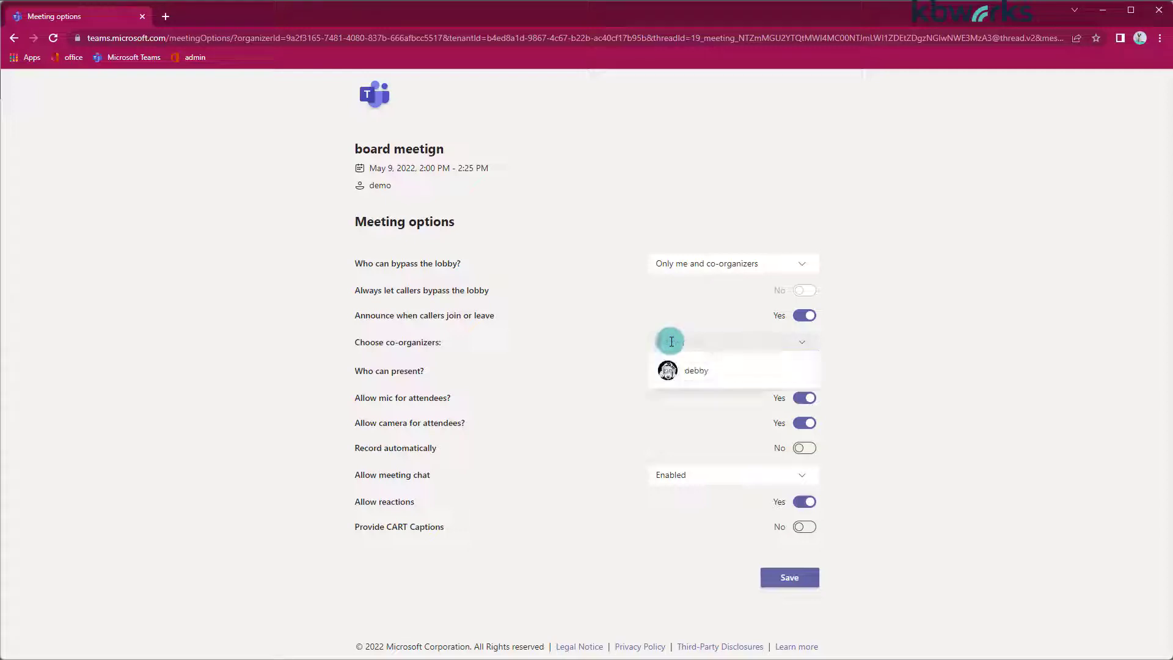
left_click(724, 368)
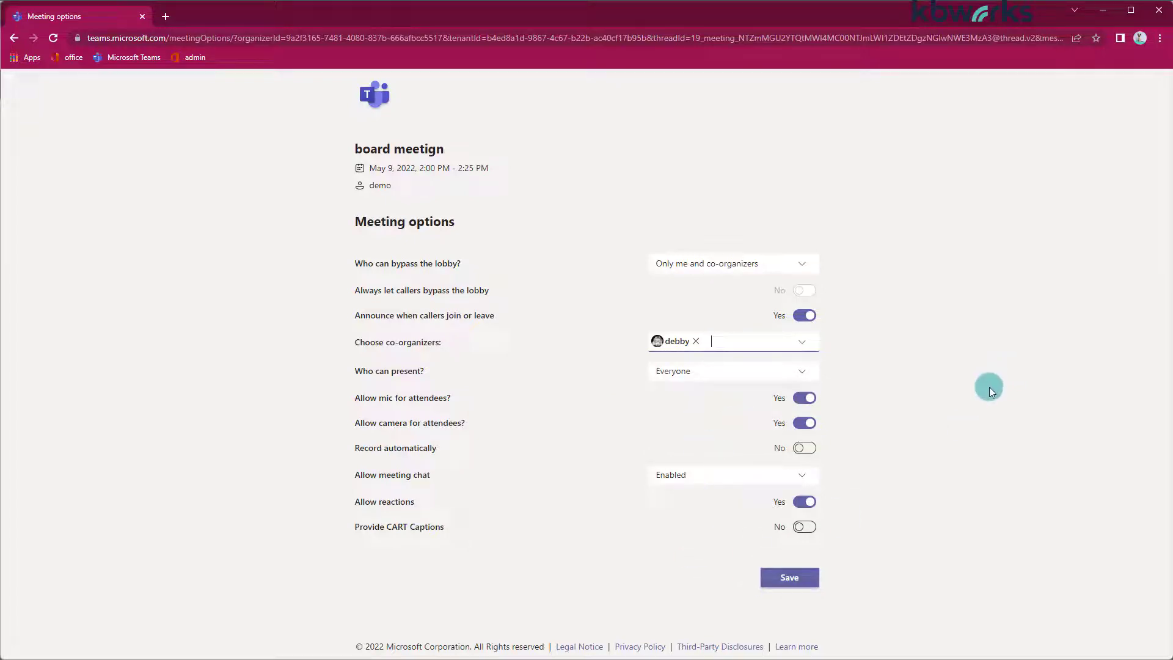
left_click(776, 578)
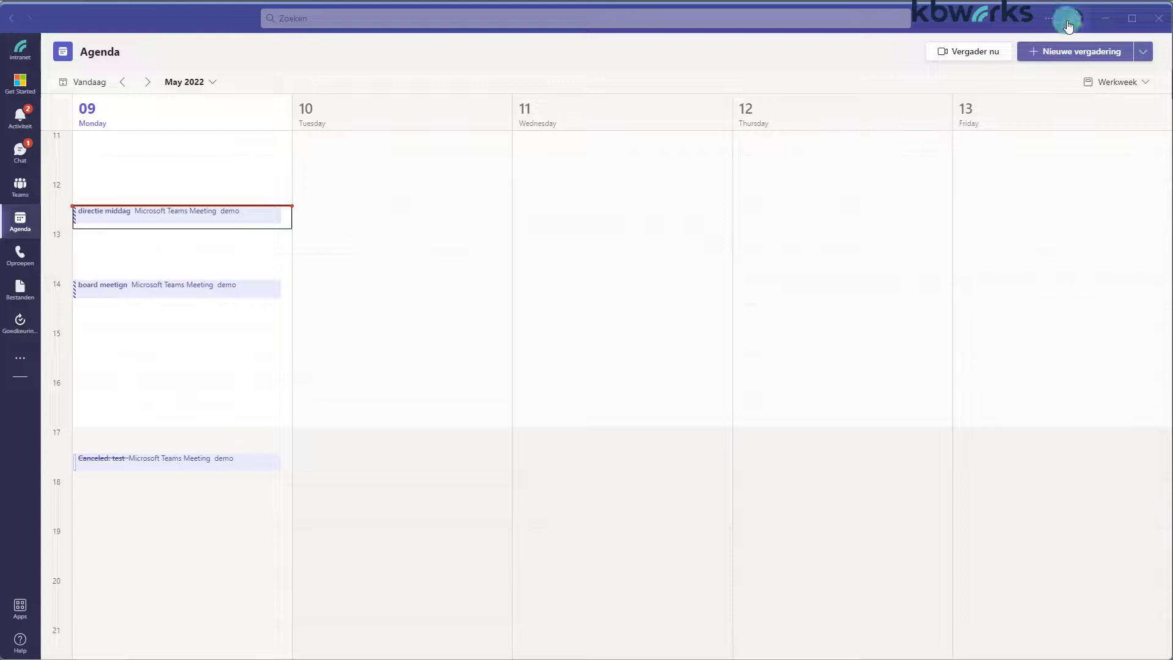
Confirm the signed-in account and accept the Monday board meetign invitation with Accepteren
left_click(1069, 22)
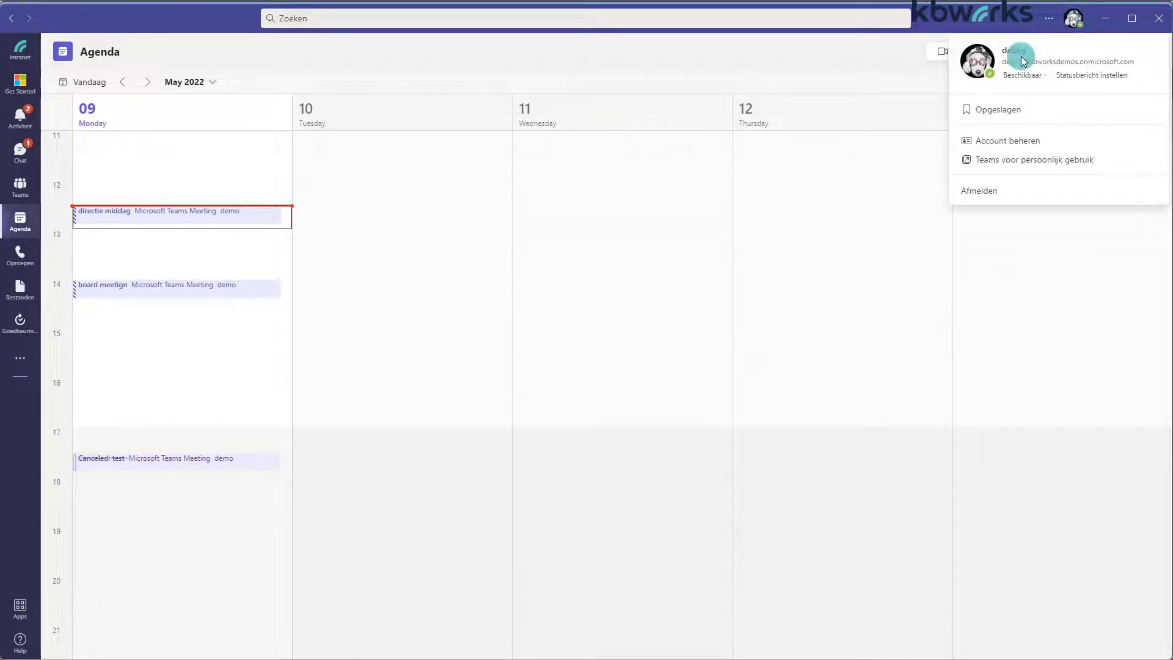
right_click(163, 291)
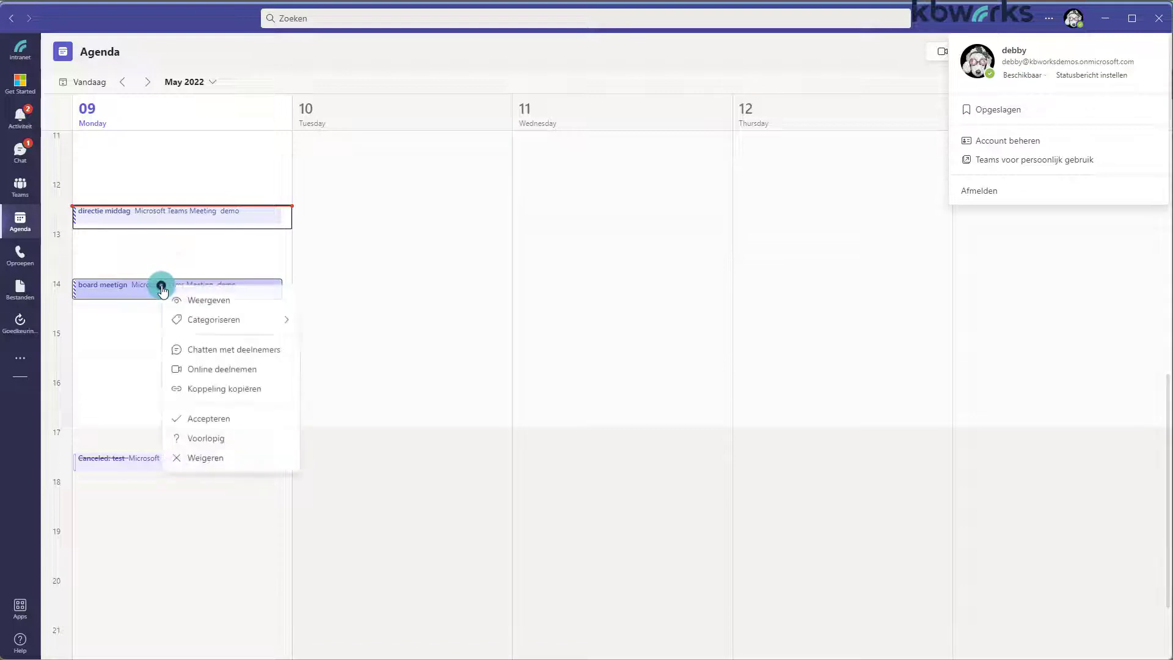
left_click(225, 419)
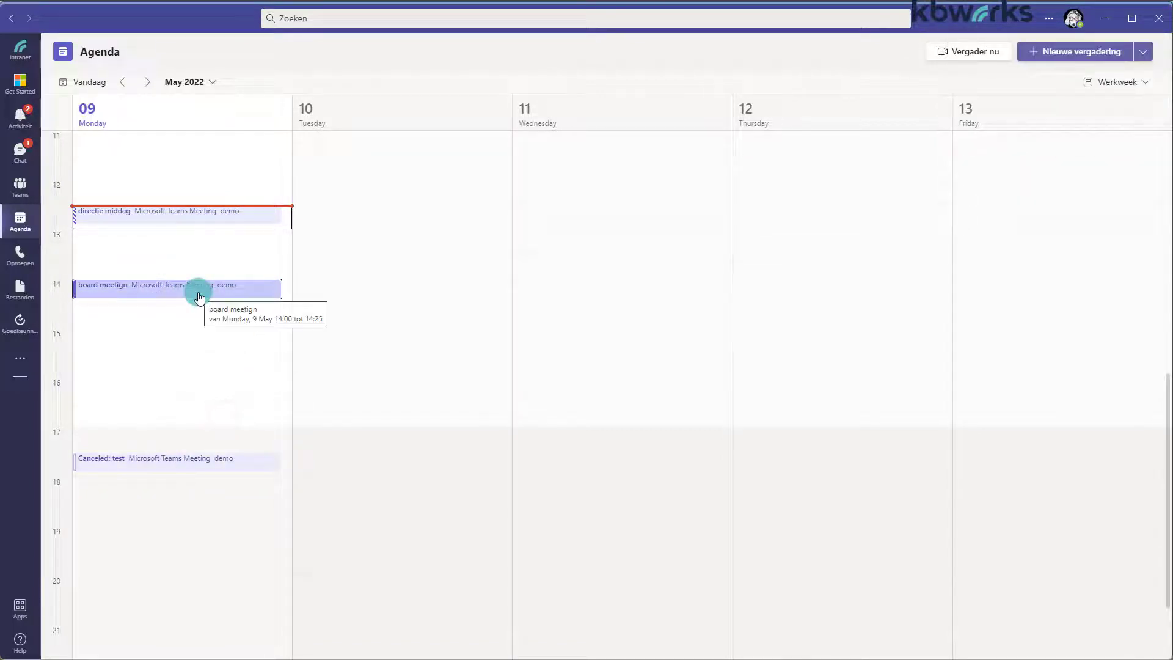
right_click(200, 297)
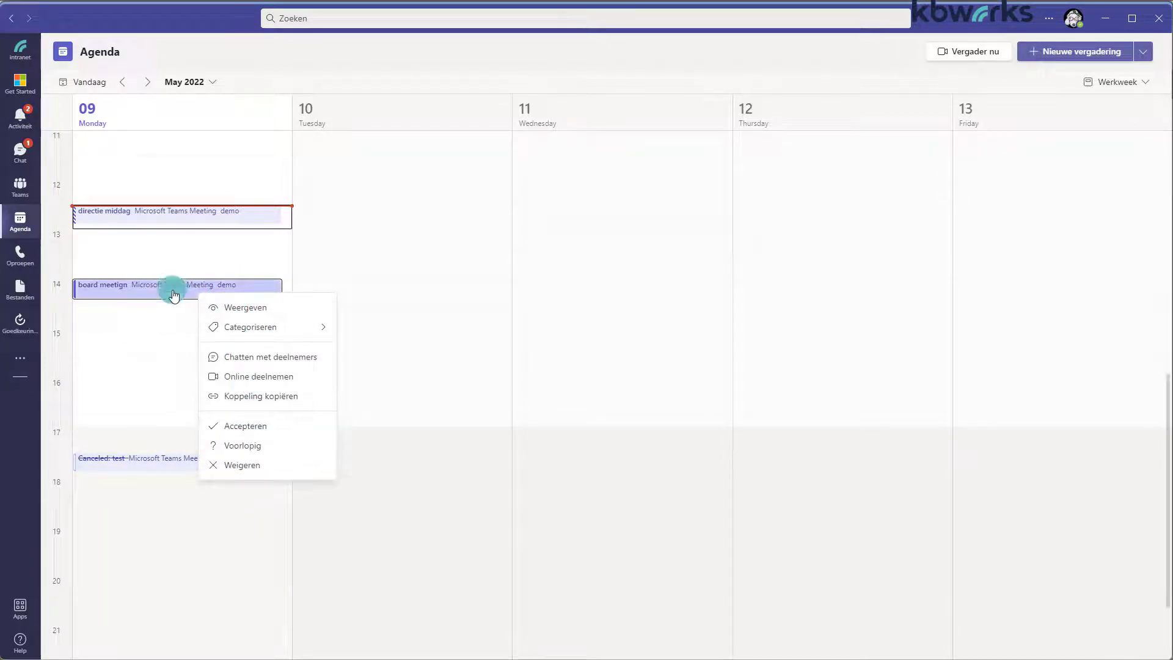
mouse_move(279, 328)
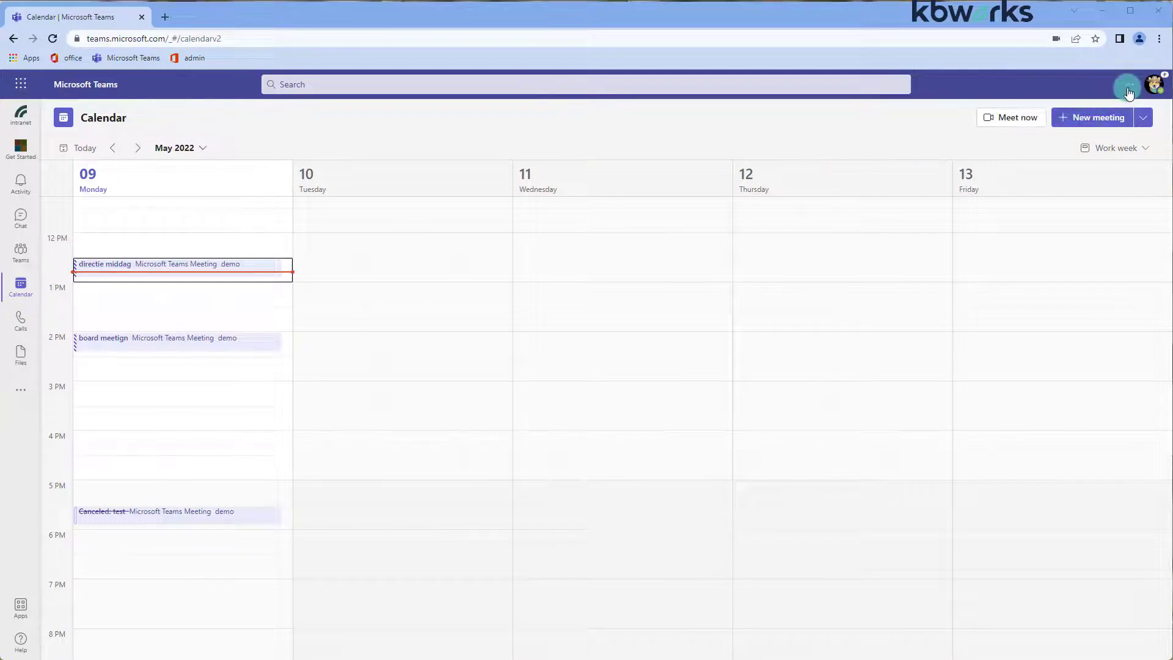
Confirm the signed-in account and open the May 9, 2:00–2:25 PM board meetign details
left_click(1149, 91)
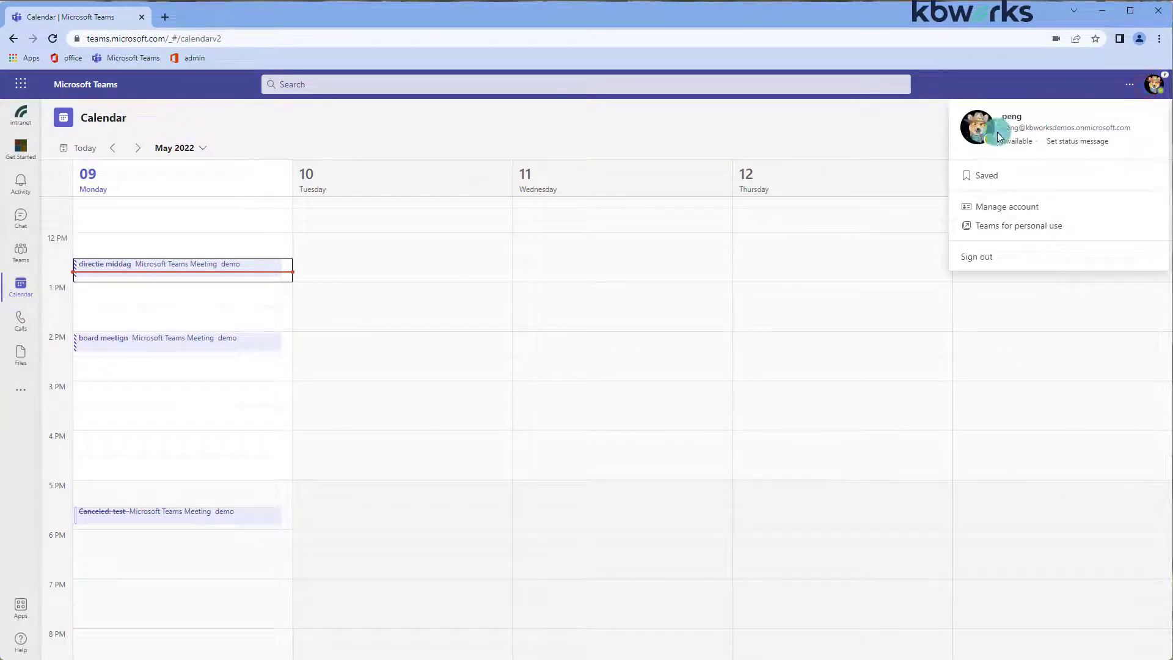
left_click(116, 344)
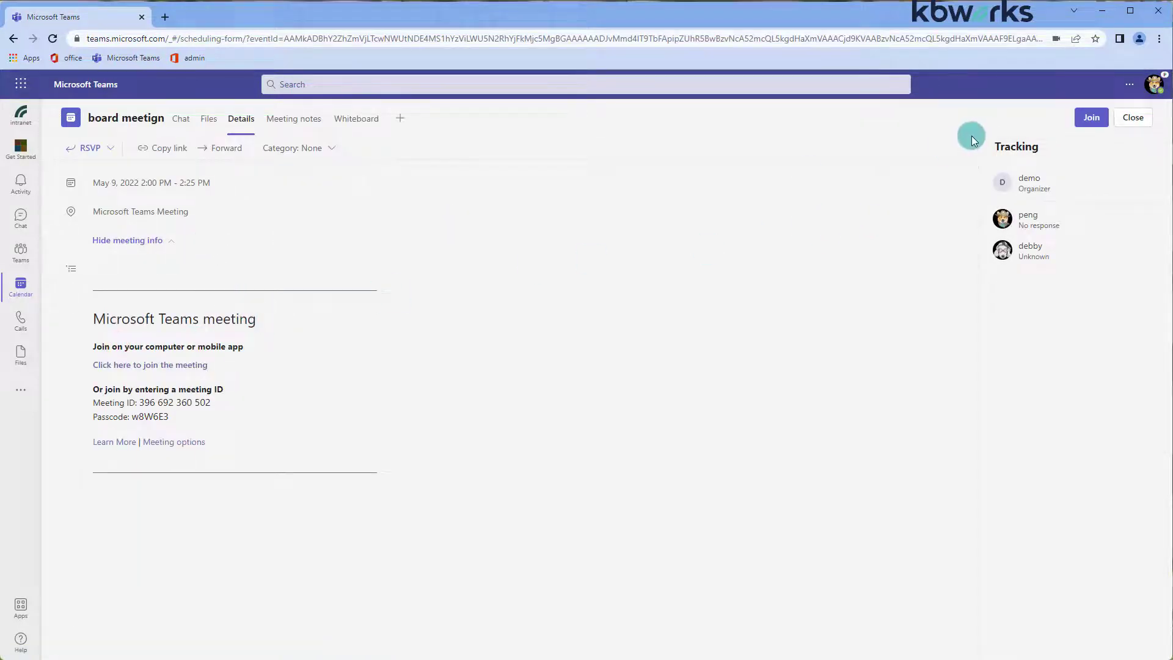
Join board meetign from Teams web with the microphone off, waiting in the lobby
left_click(1075, 130)
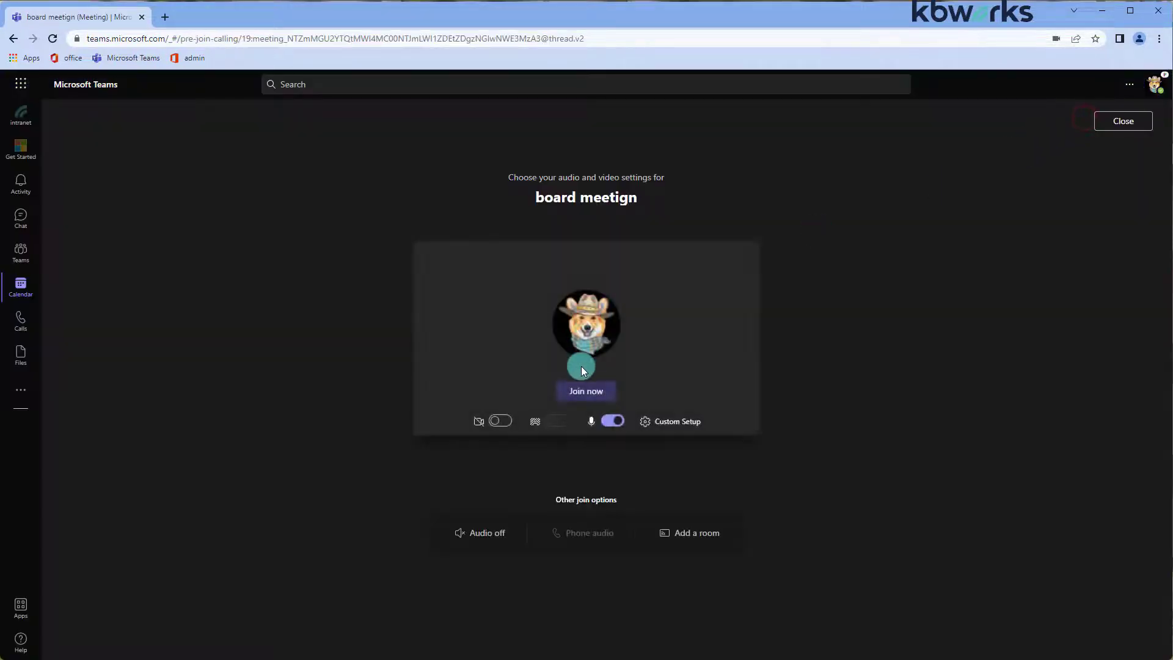
left_click(602, 428)
left_click(581, 393)
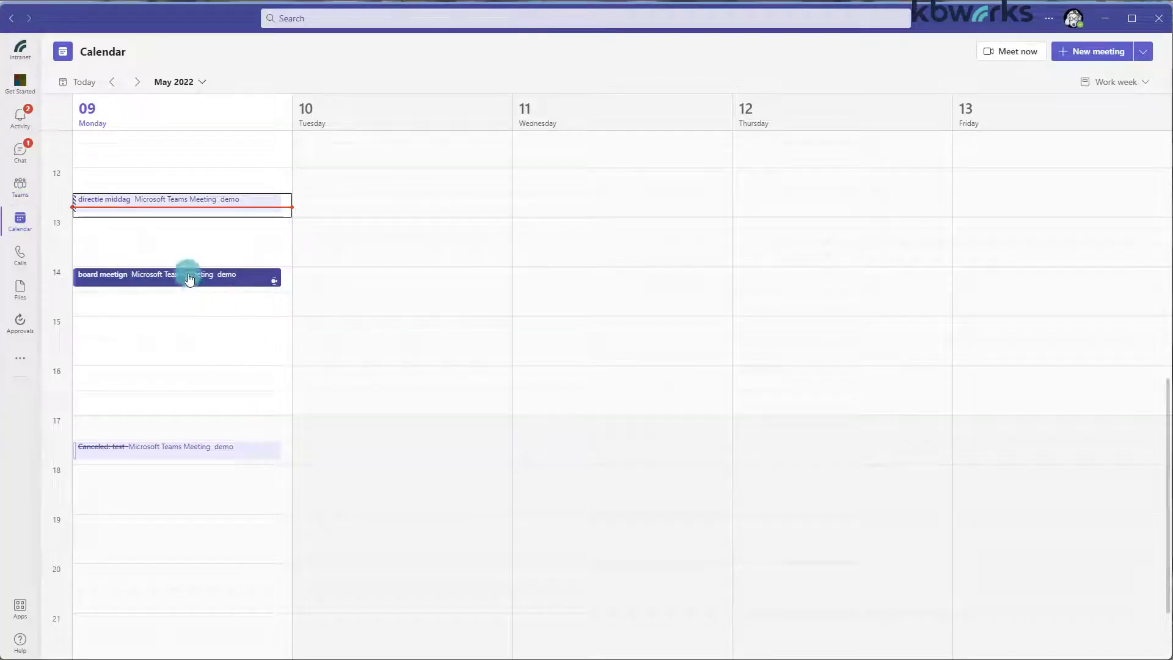
Join board meetign from the desktop app with both microphone and speaker muted
left_click(190, 278)
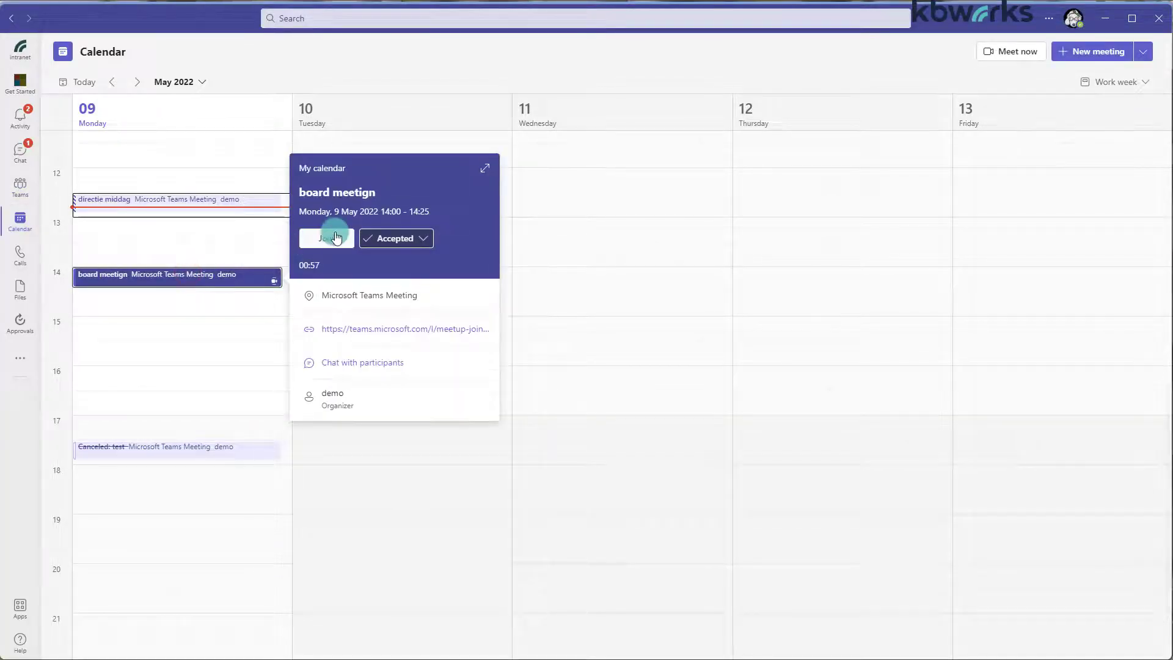
left_click(335, 236)
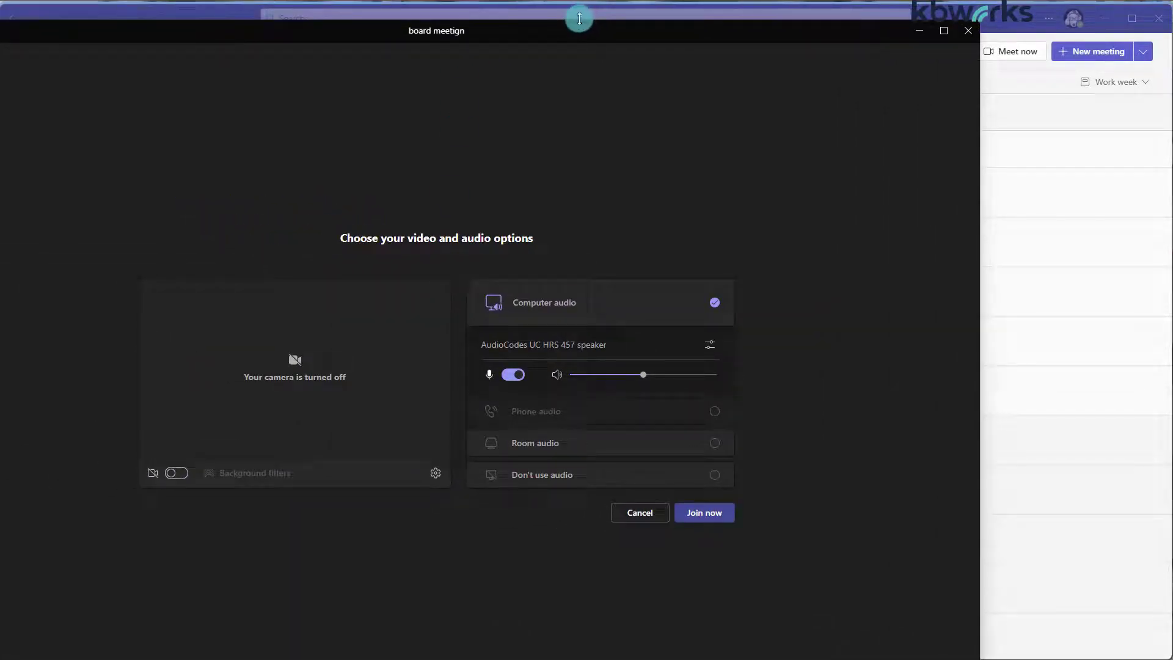
left_click_drag(579, 18, 764, 74)
left_click(663, 347)
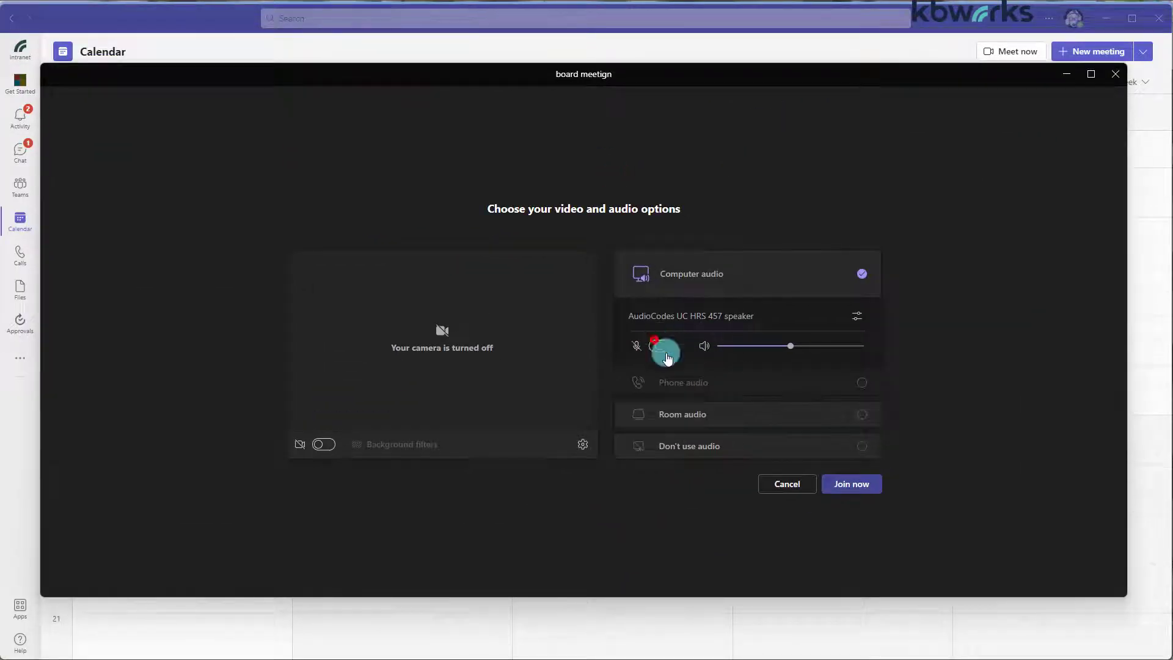
left_click(704, 346)
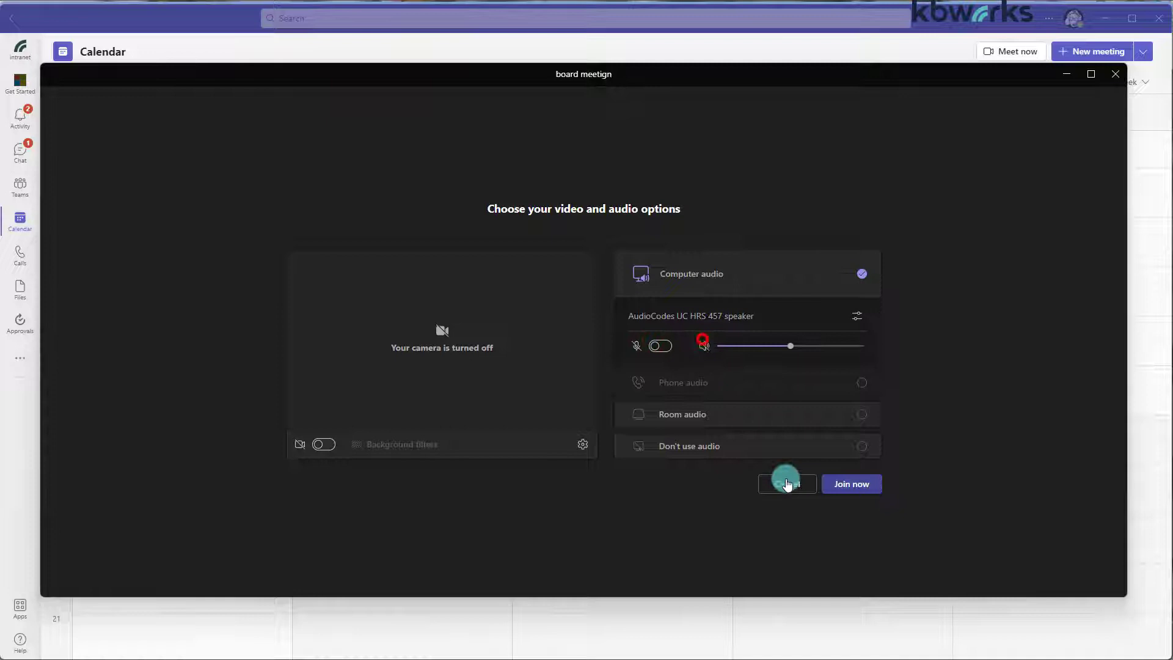
left_click(846, 483)
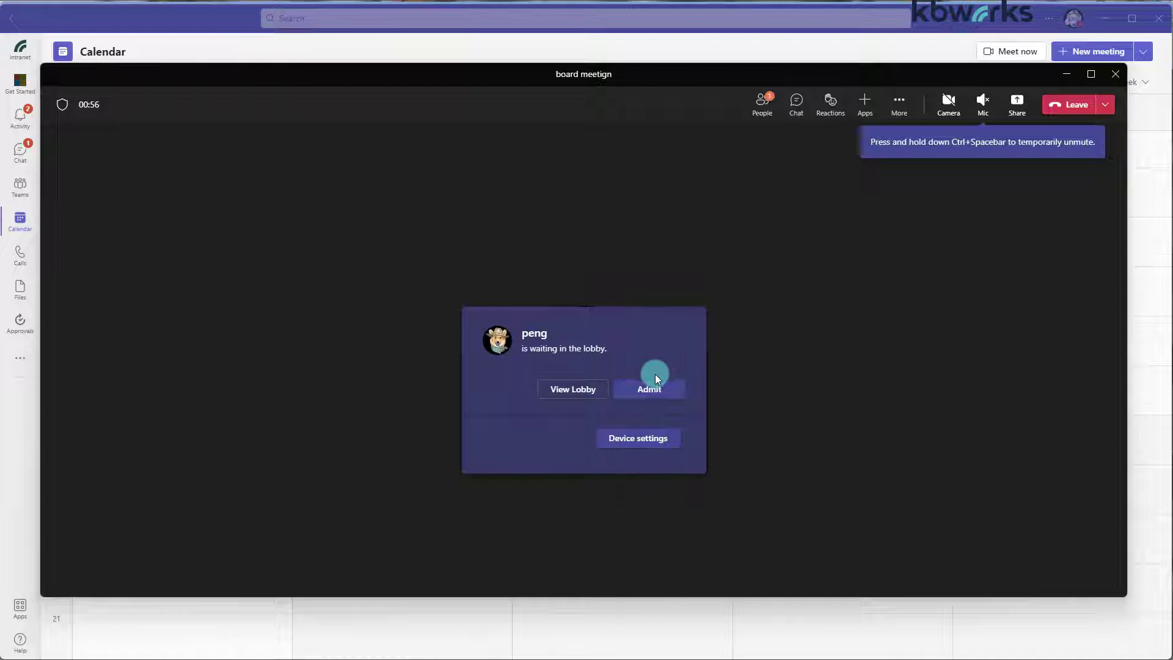
Admit the waiting guest from the lobby and dismiss the microphone and speaker warnings
left_click(654, 394)
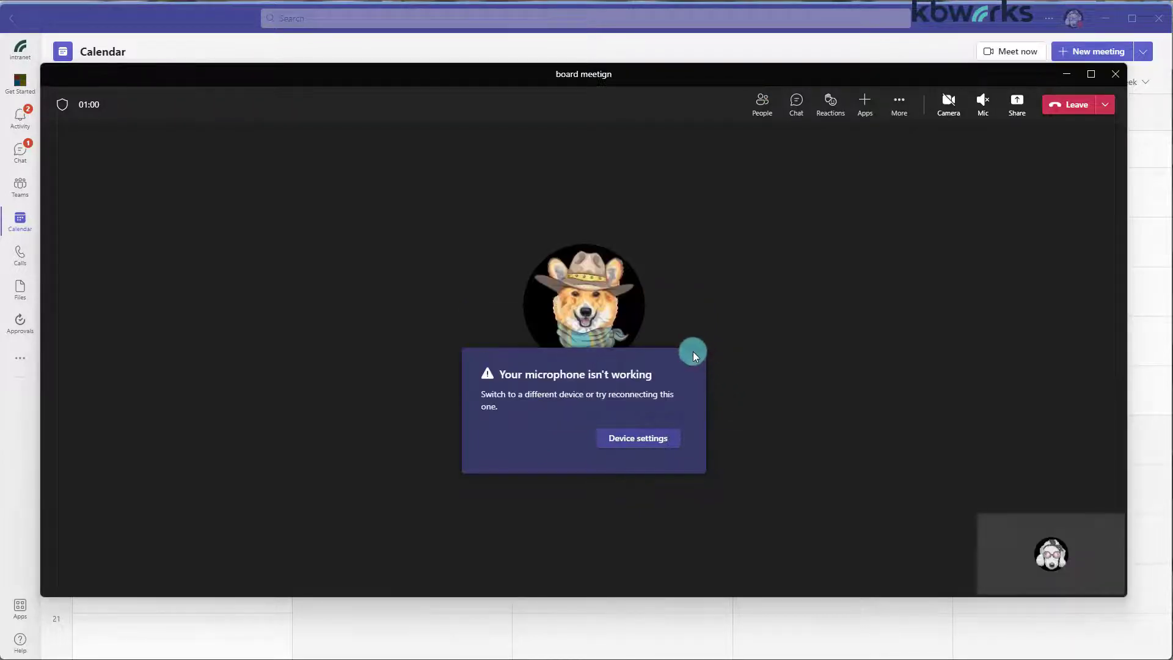
left_click(831, 105)
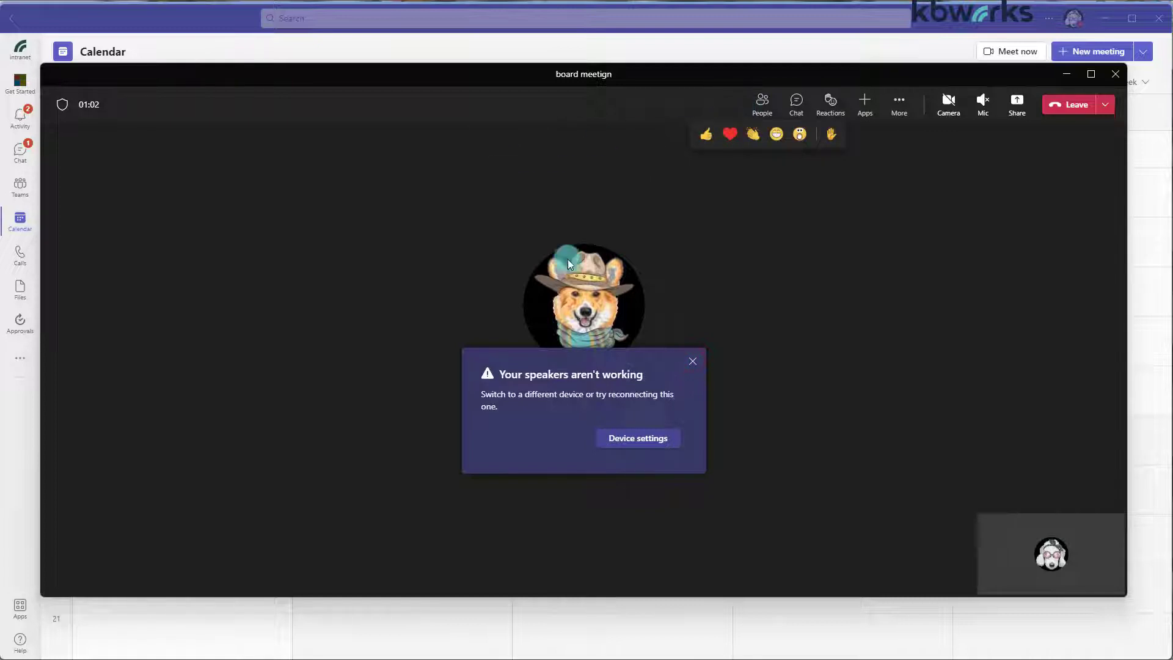
left_click(804, 420)
left_click(690, 366)
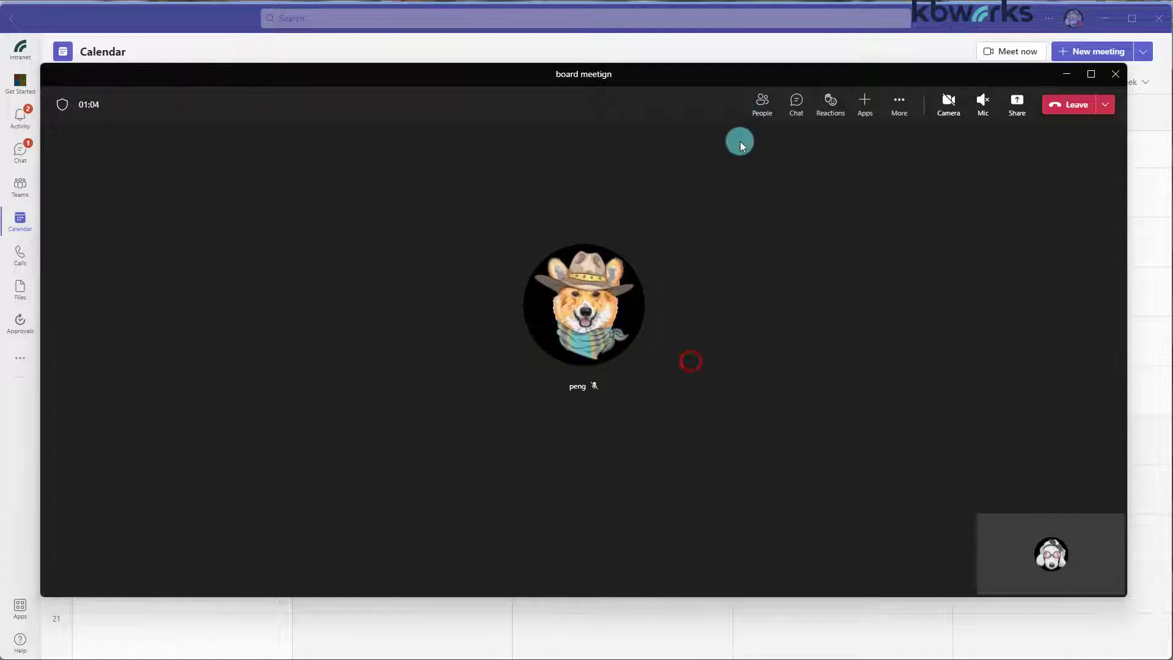
Show the People list with two participants in the meeting and one more invited
left_click(763, 101)
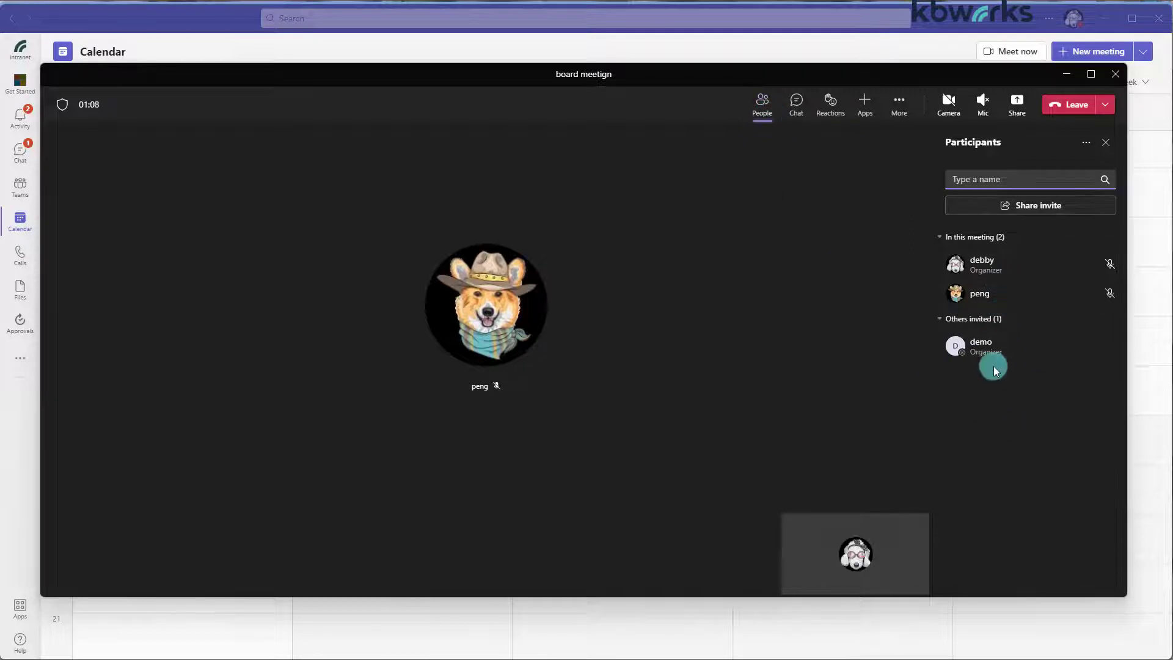
mouse_move(986, 360)
mouse_move(991, 268)
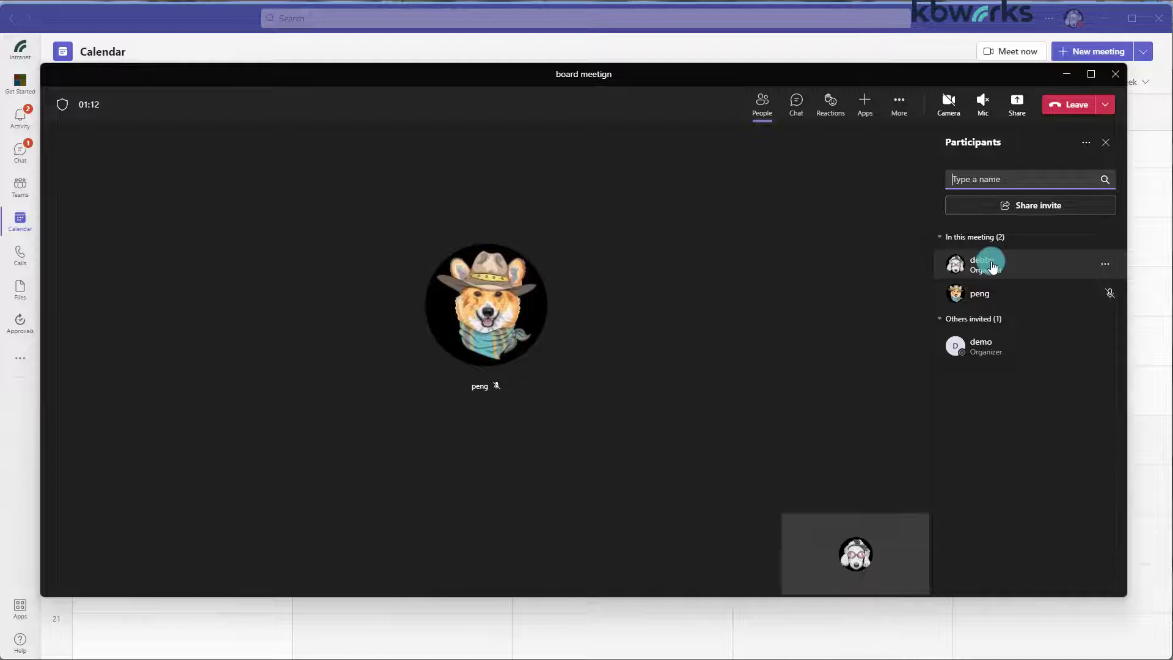
Look through the meeting's Chat, Reactions and Apps panels
left_click(793, 109)
left_click(831, 104)
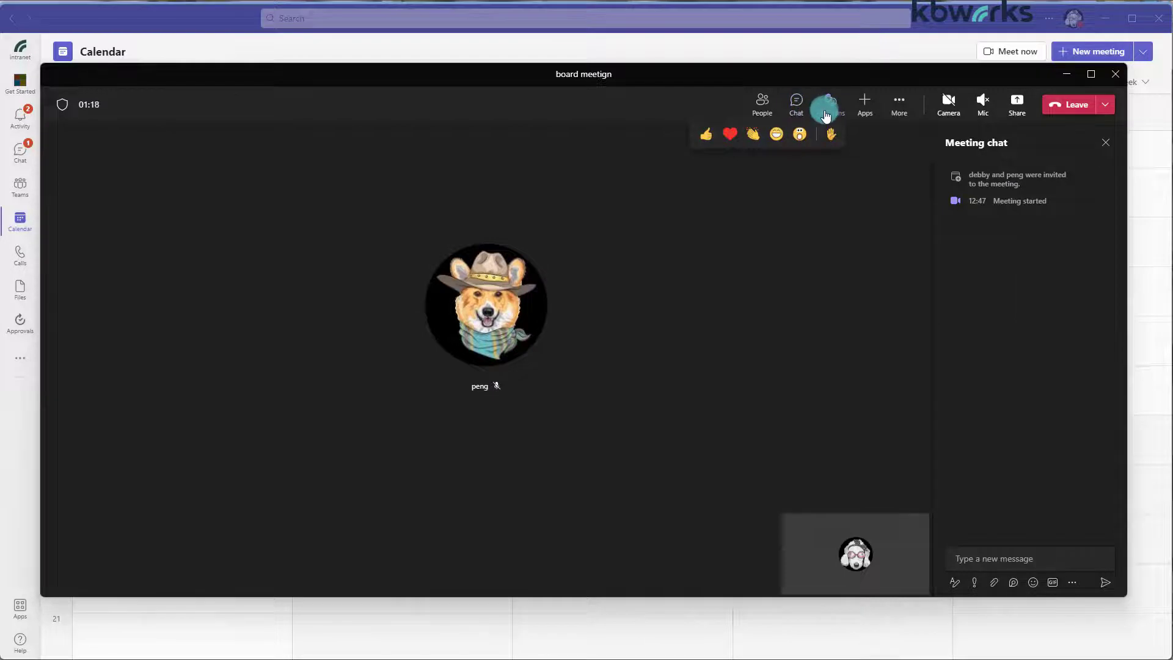
left_click(869, 104)
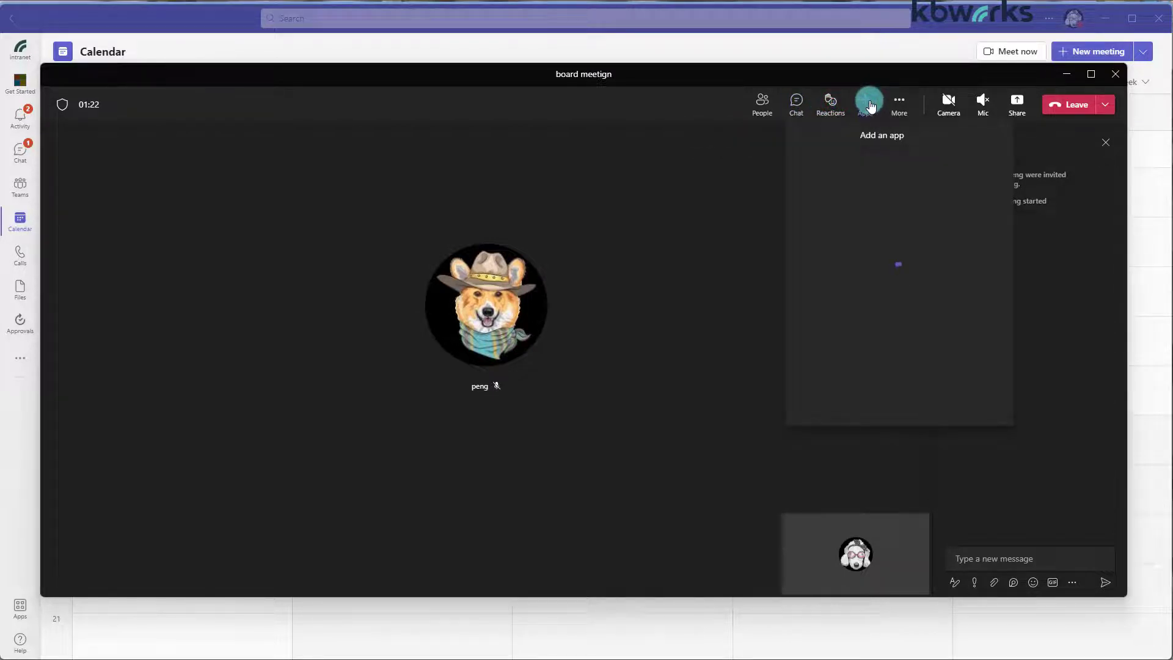
Open Meeting options from the More menu, which says only organizers can make changes
left_click(892, 100)
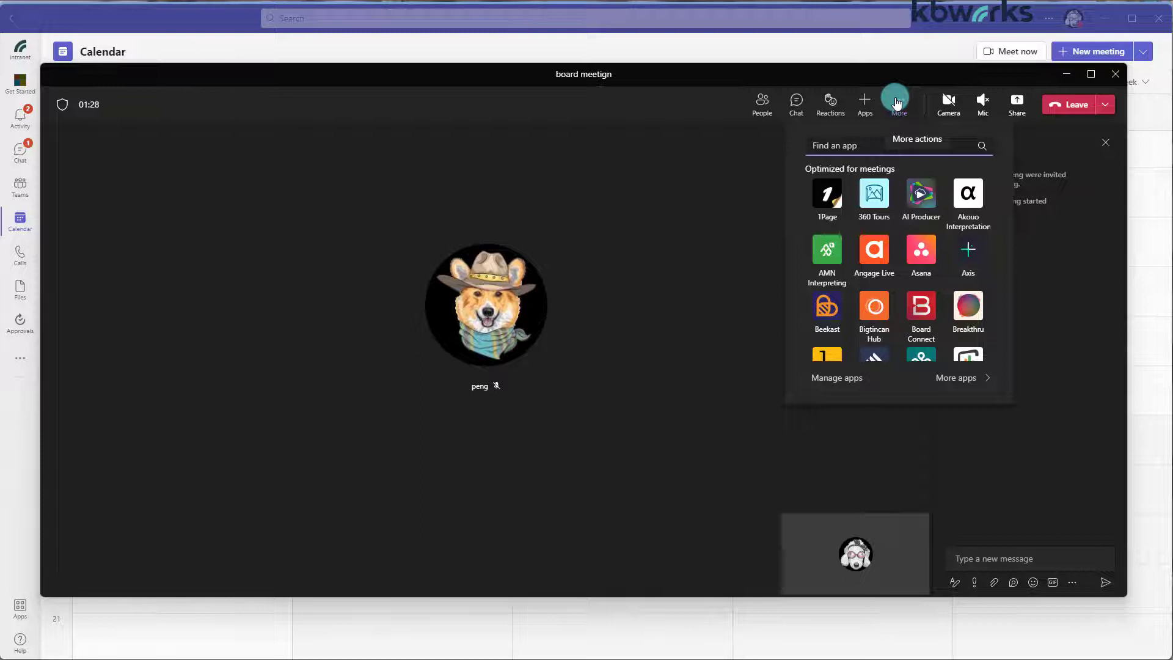
left_click(897, 102)
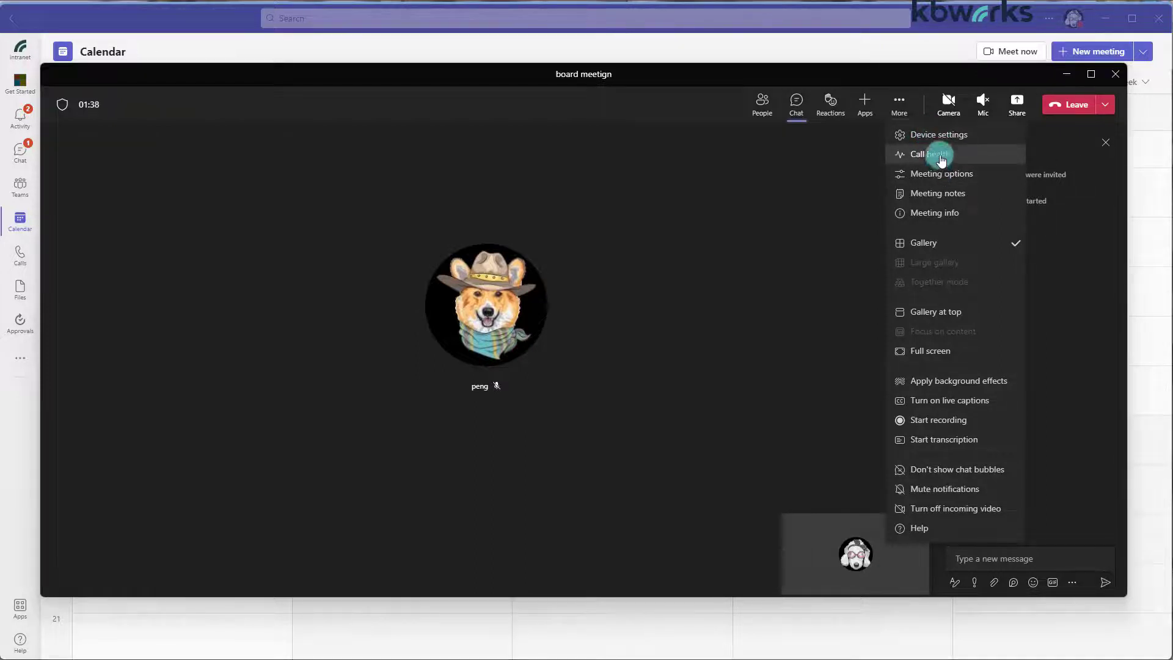
left_click(935, 175)
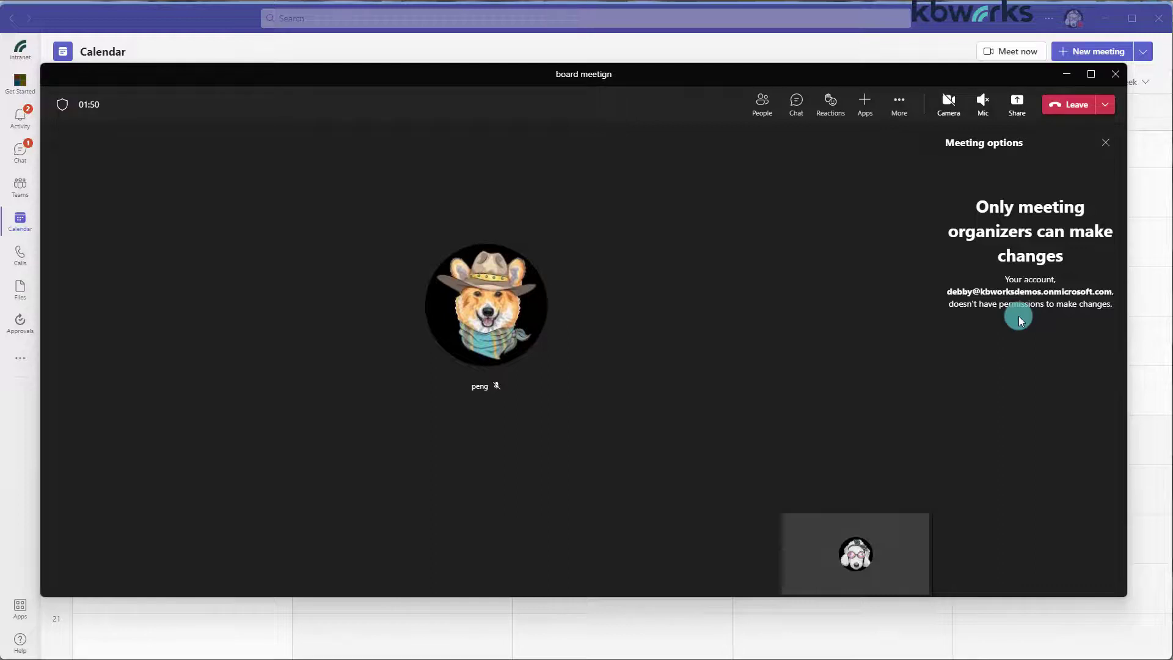
Close the Meeting options panel so the board meetign call shows full-width
left_click(1104, 141)
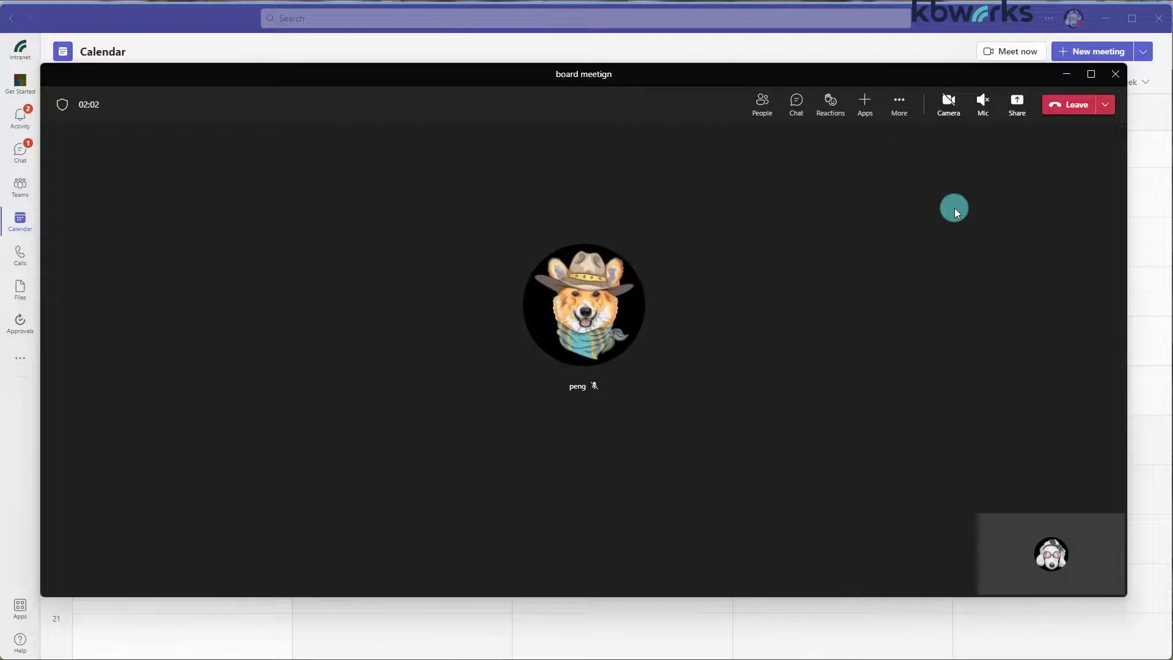
End the board meetign for everyone from the Leave dropdown and confirm
left_click(1106, 110)
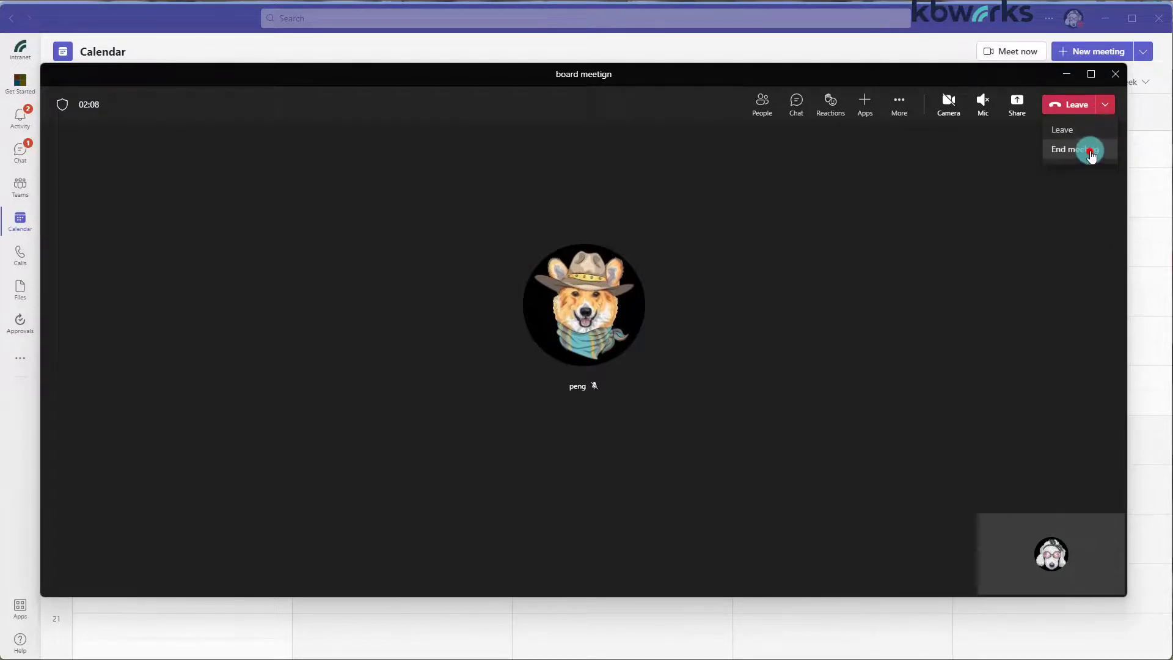
left_click(1090, 150)
left_click(658, 351)
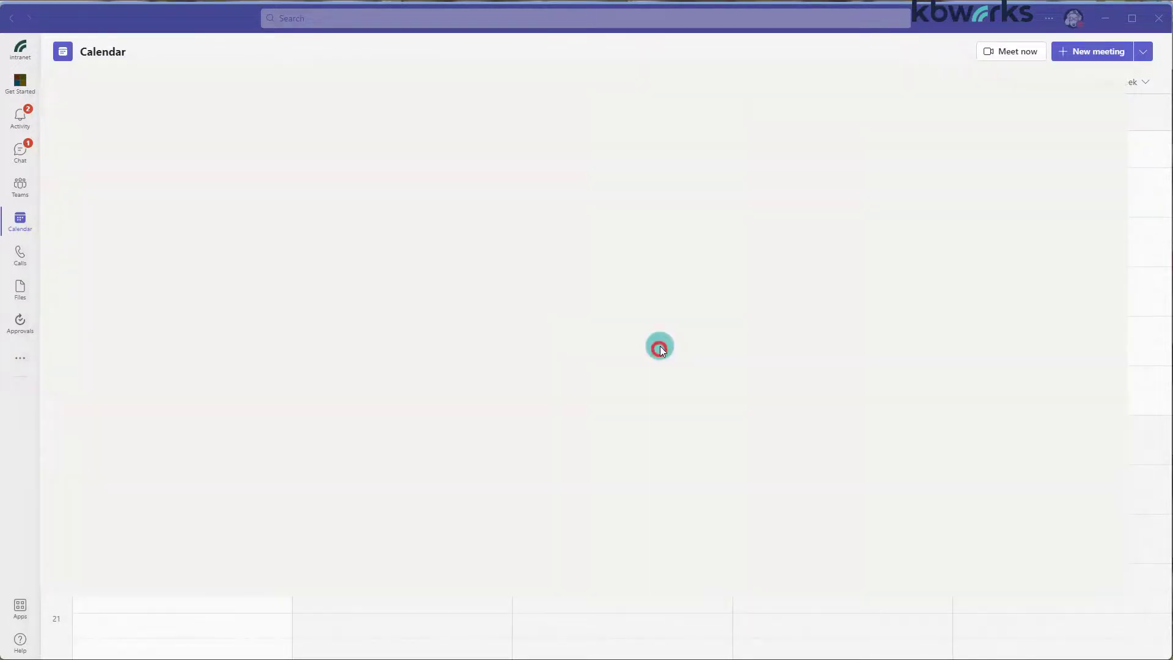